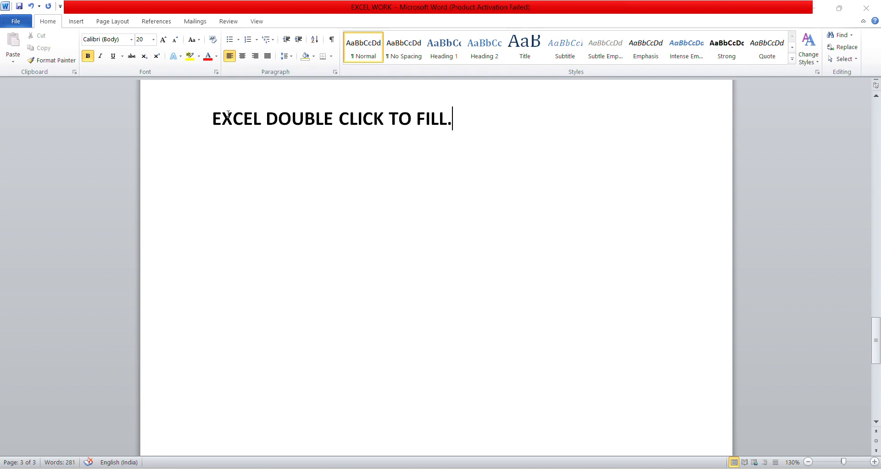
Step: Minimize the Word document, open the WORK workbook in Excel and dismiss the Office activation wizard
click(812, 8)
double_click(23, 259)
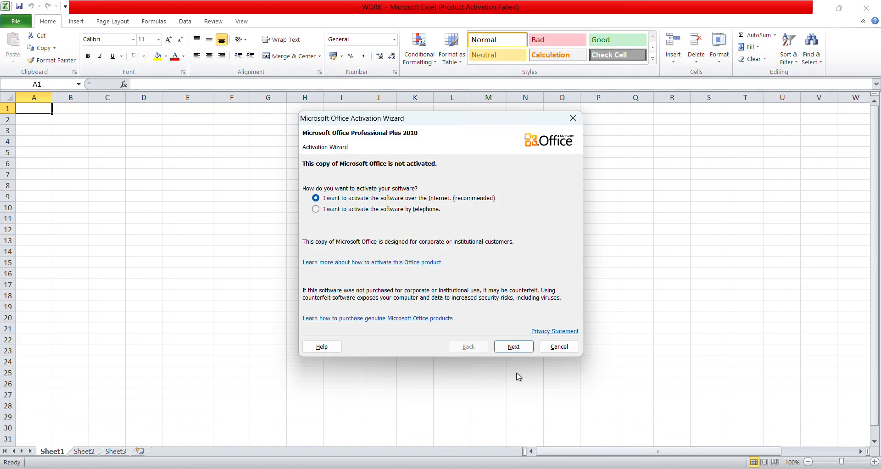
click(564, 349)
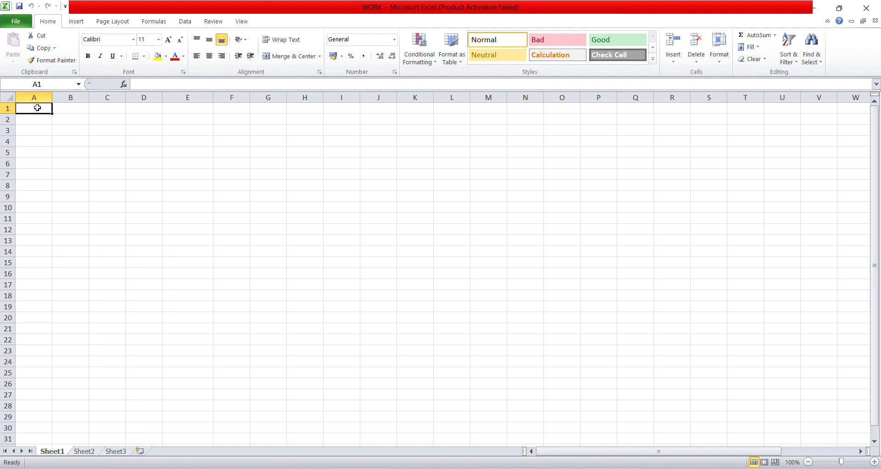
Step: Enter the column headers NAME, PASS and FAIL in cells A1 to C1
text(NAME)
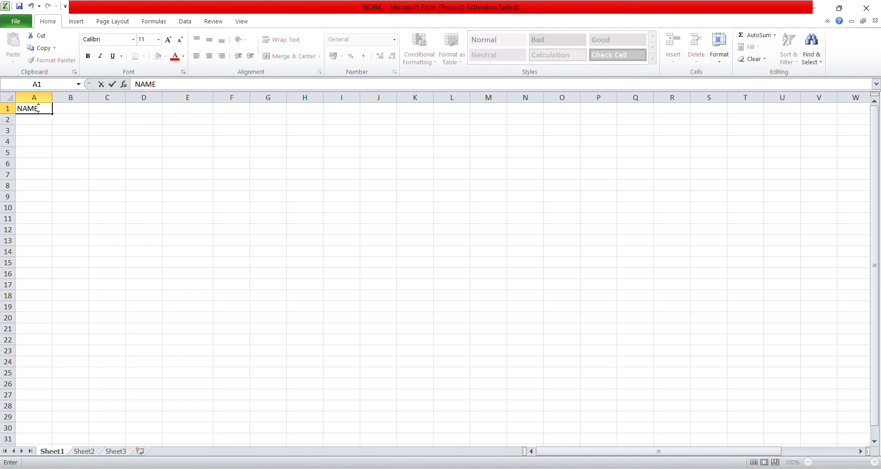
key(Tab)
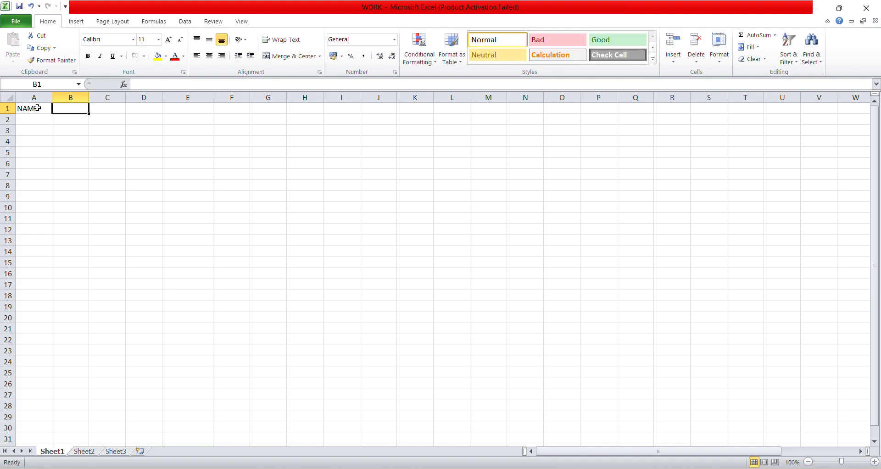
text(PROCEED)
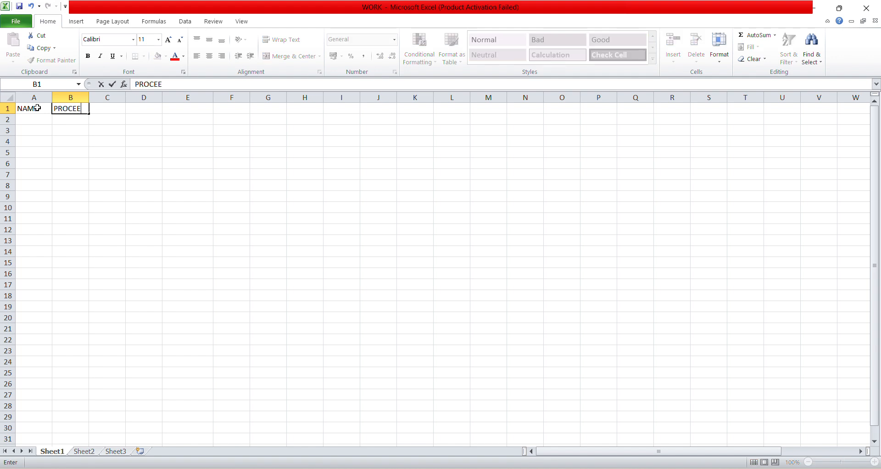
key(BackSpace)
key(BackSpace)
key(BackSpace)
key(BackSpace)
key(BackSpace)
key(BackSpace)
key(BackSpace)
text(PR)
key(BackSpace)
text(ASS)
key(Tab)
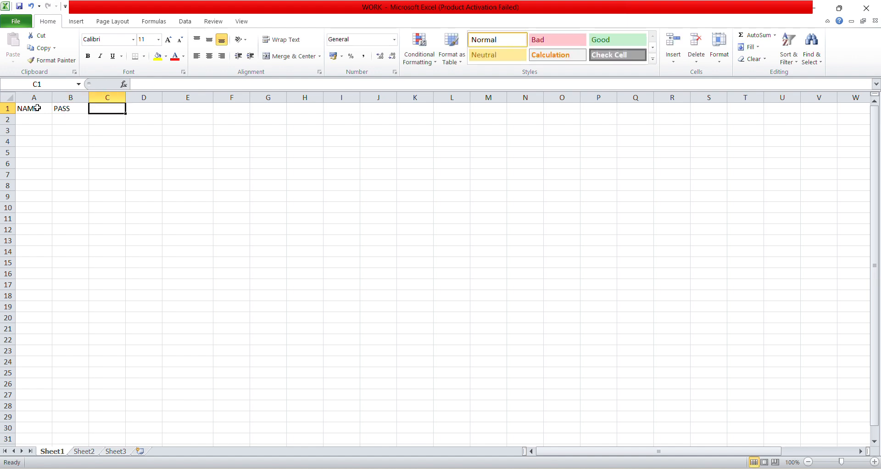
text(FAIL)
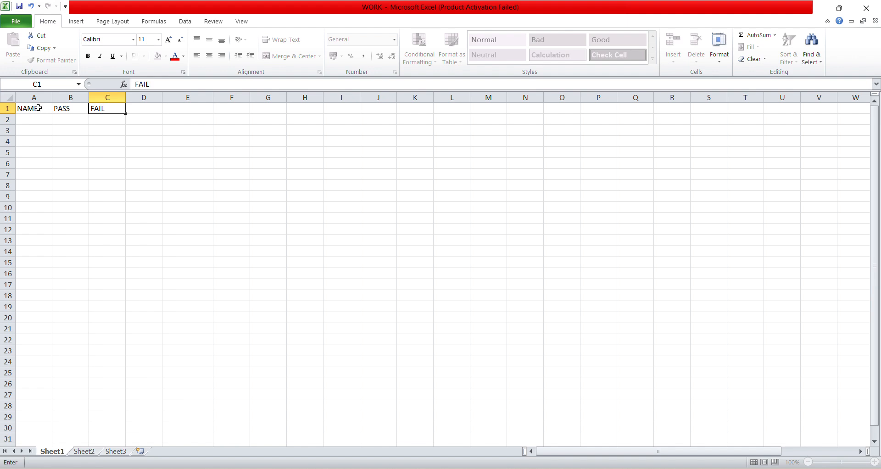
click(37, 108)
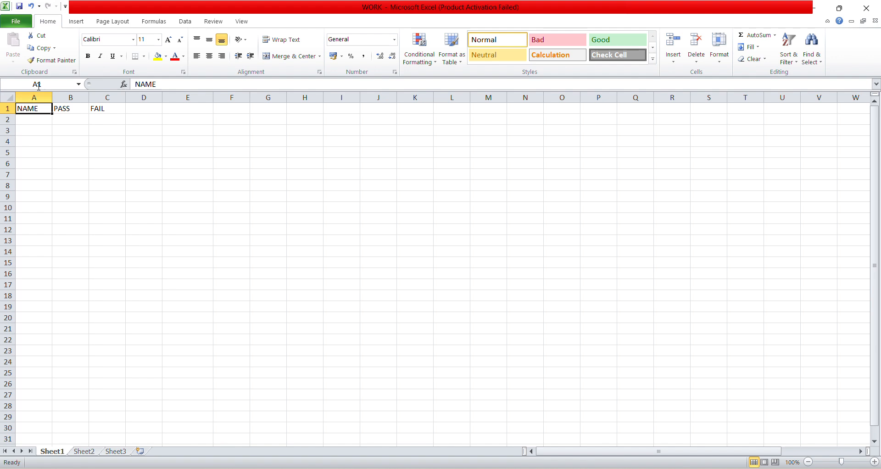
click(60, 109)
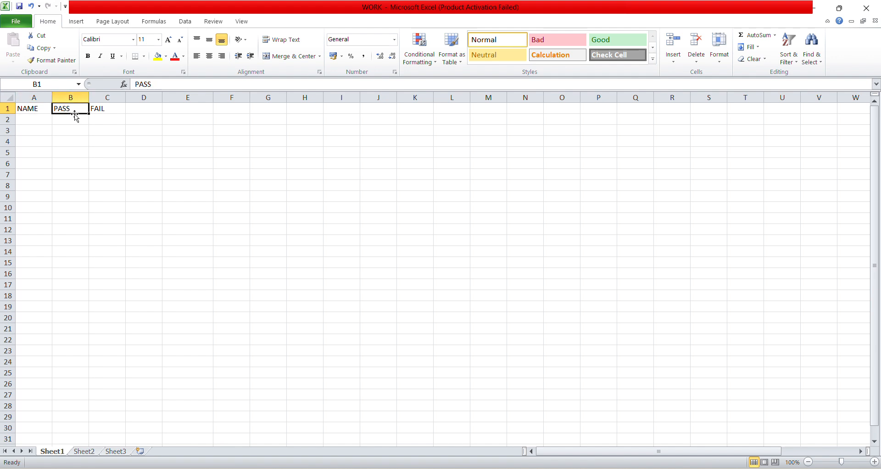
click(118, 109)
Step: Fill row 2 with the name AB, 15 under PASS and 15 under FAIL
click(29, 121)
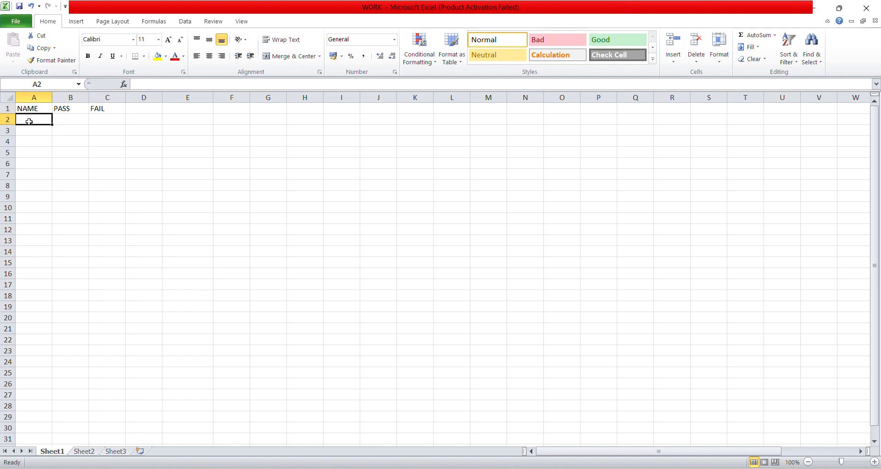
text(AB)
click(67, 126)
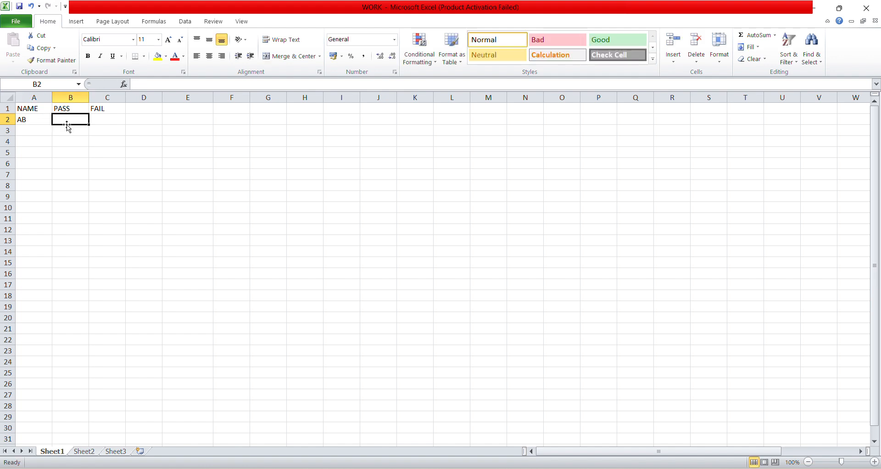
text(15)
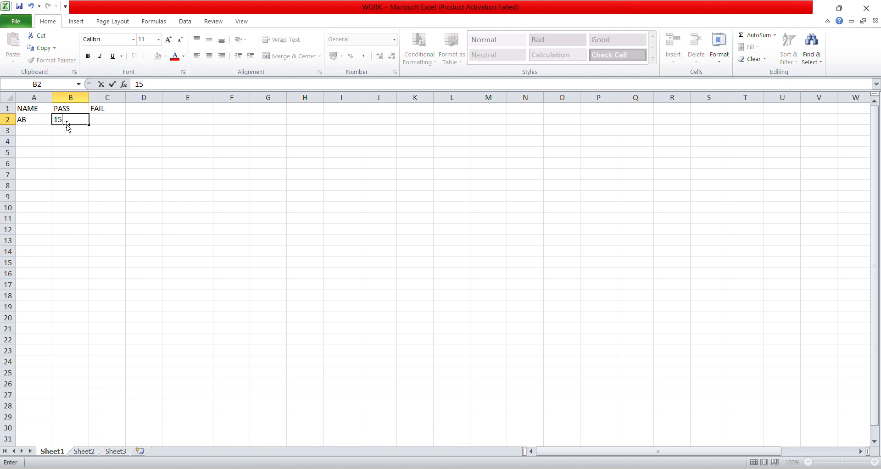
key(Tab)
text(15)
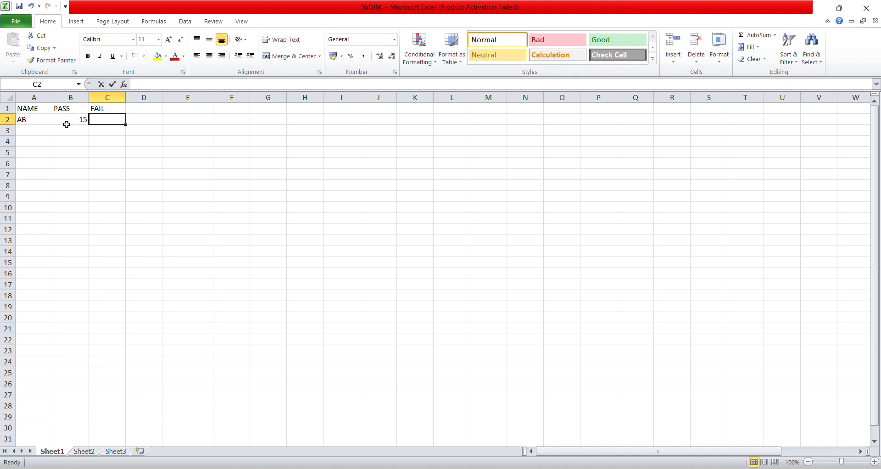
key(Return)
key(Left)
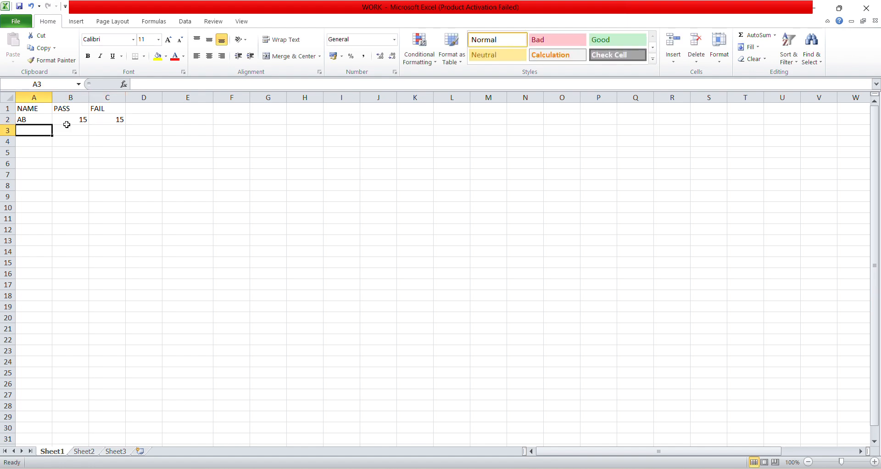
Step: Fill row 3 with the name BC, 10 under PASS and 10 under FAIL
text(BC)
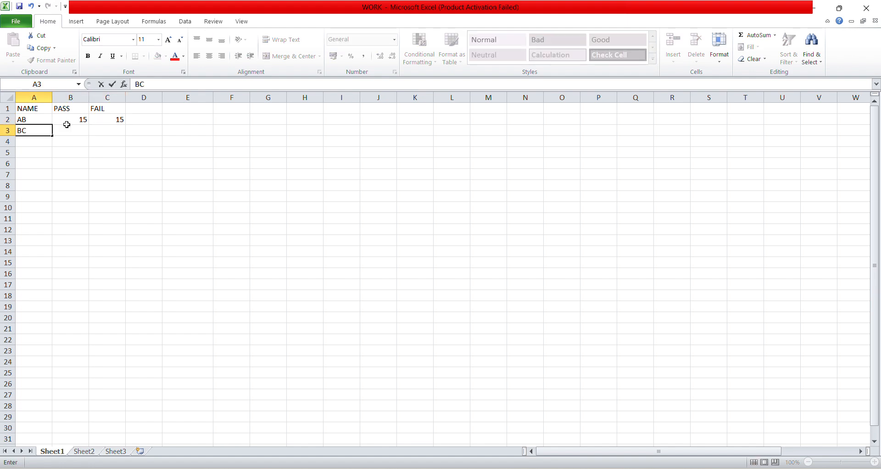
key(Tab)
text(10)
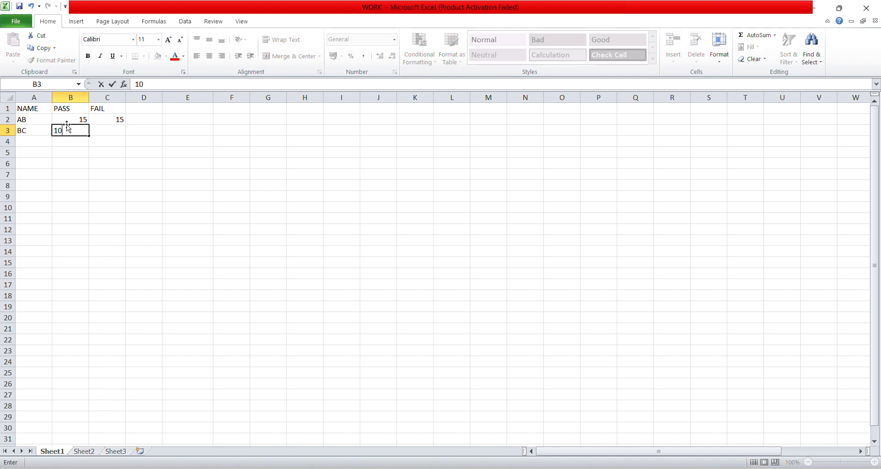
key(Tab)
text(10)
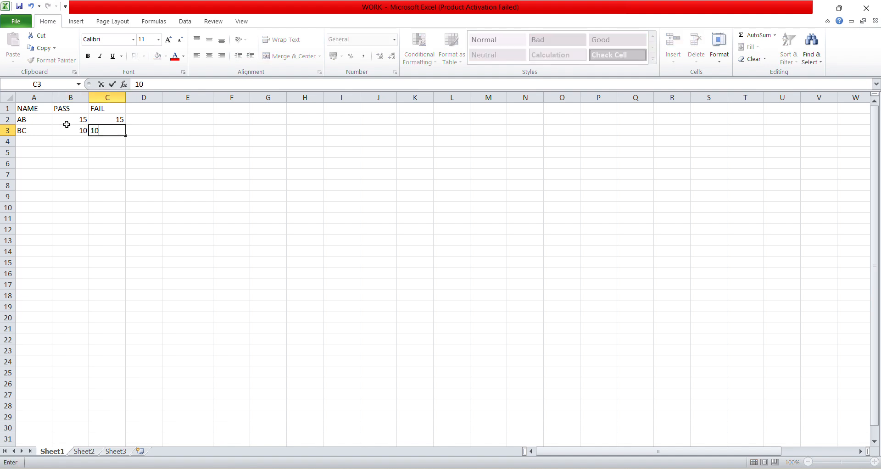
key(Return)
key(Left)
Step: Fill row 4 with the name CD, 10 under PASS and 15 under FAIL
text(C)
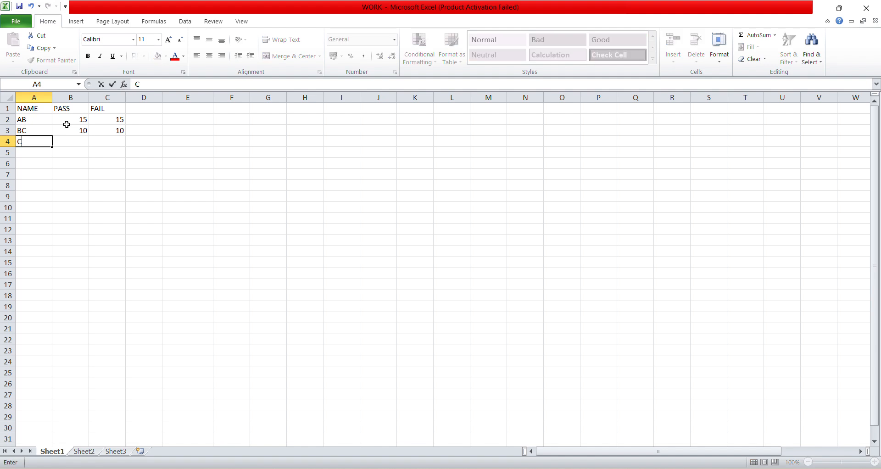
text(D)
key(Tab)
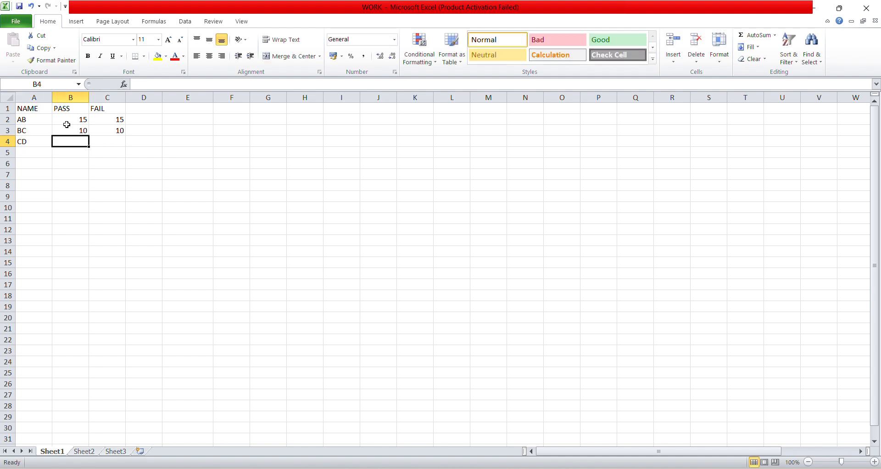
text(1)
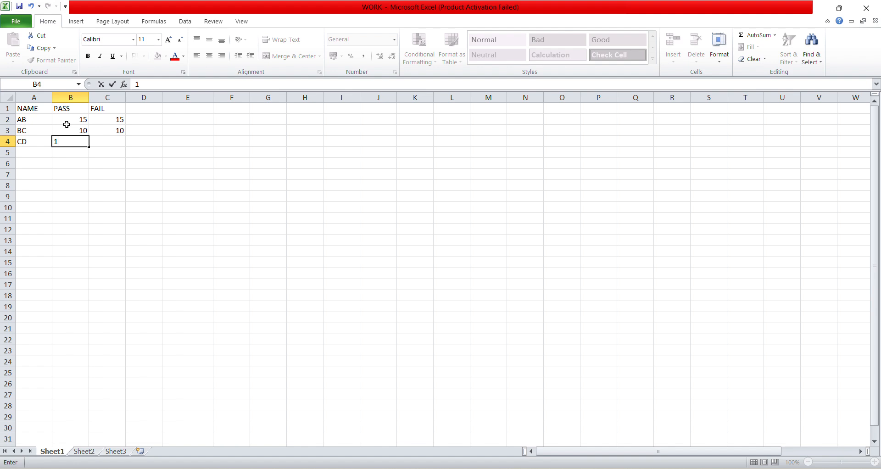
text(0)
key(Tab)
text(15)
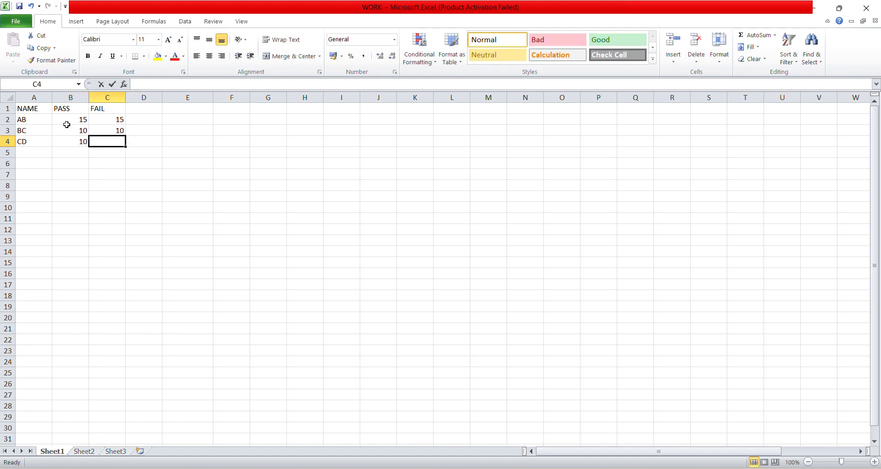
key(Return)
key(Left)
key(Left)
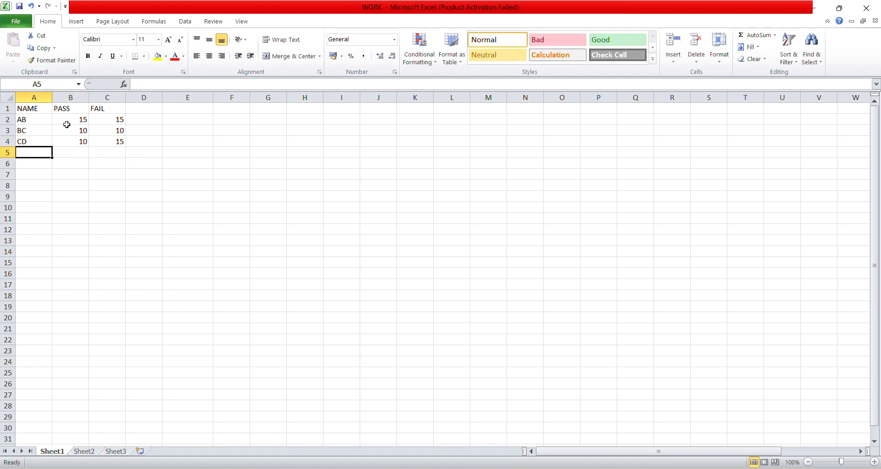
Step: Fill row 5 with the name DE, 20 under PASS and 20 under FAIL
text(DE)
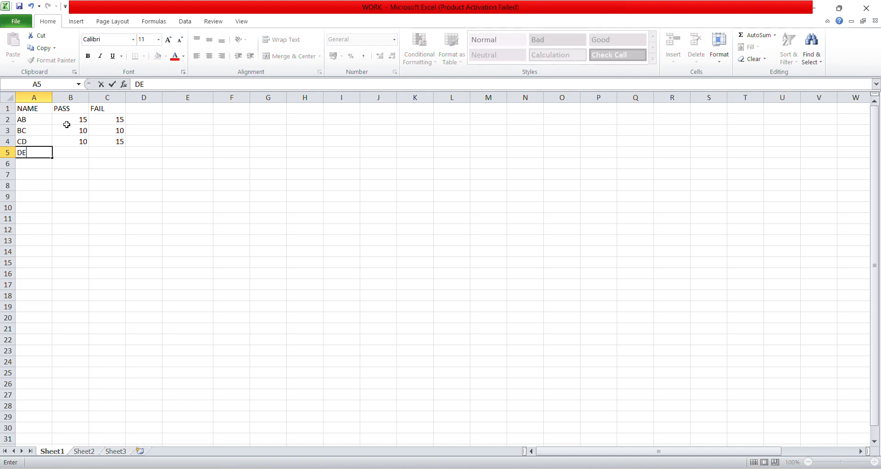
key(Tab)
text(20)
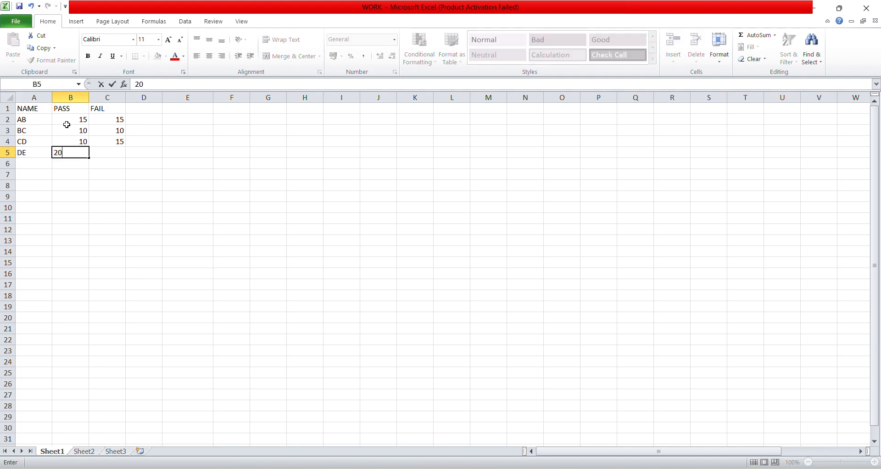
key(Tab)
text(20)
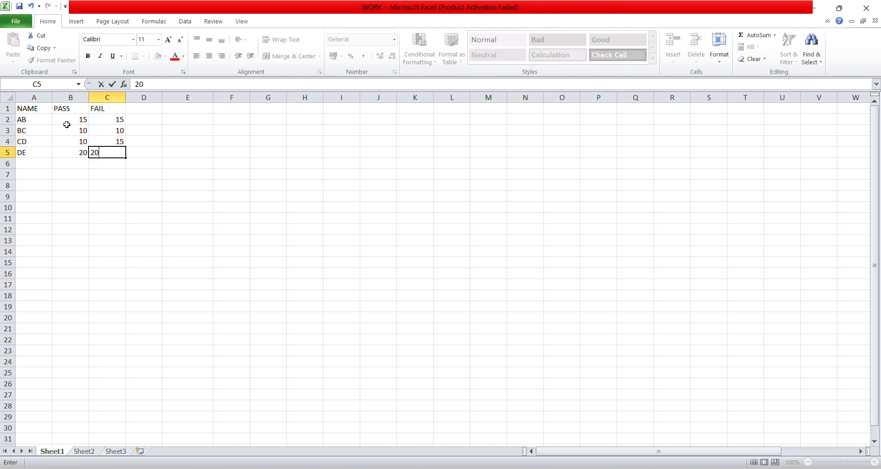
key(Return)
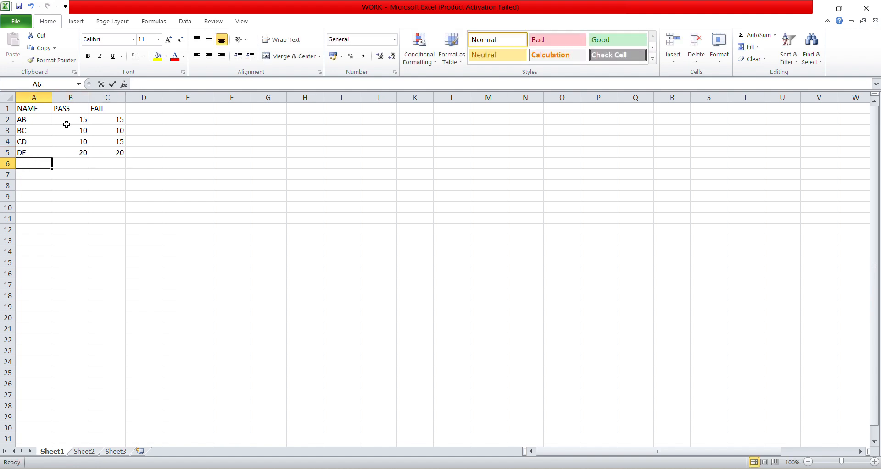
Step: Fill row 6 with the name EF, 13 under PASS and 25 under FAIL
text(EF)
key(Tab)
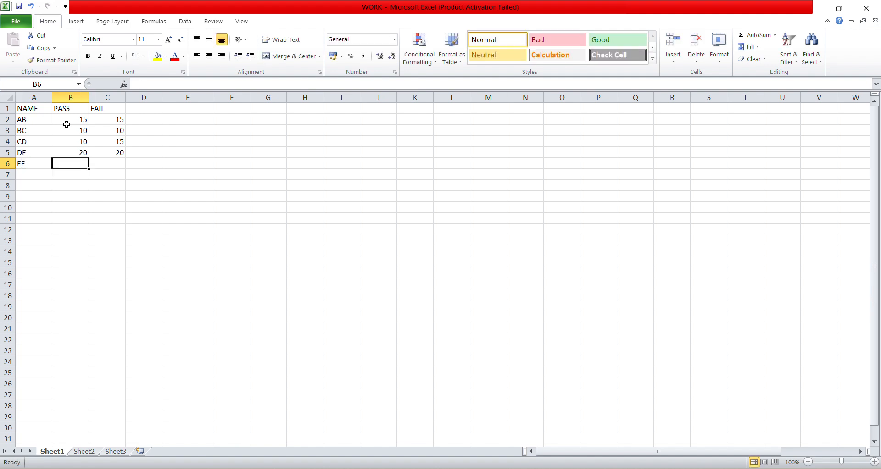
text(13)
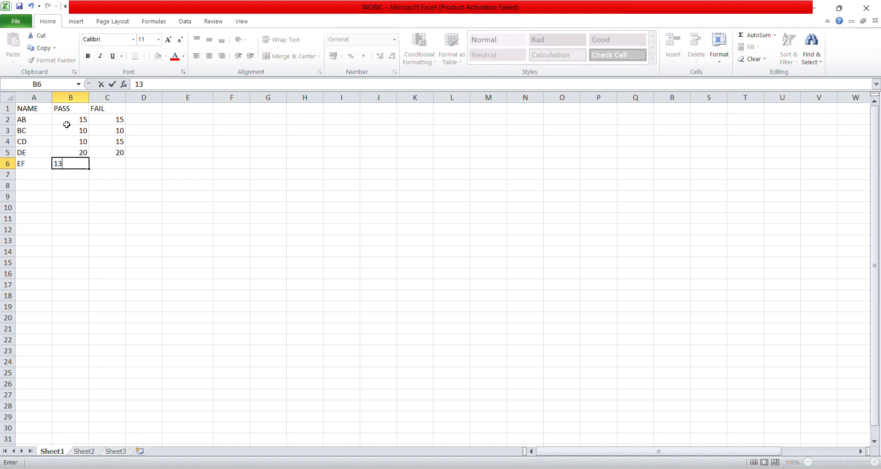
key(Tab)
text(2)
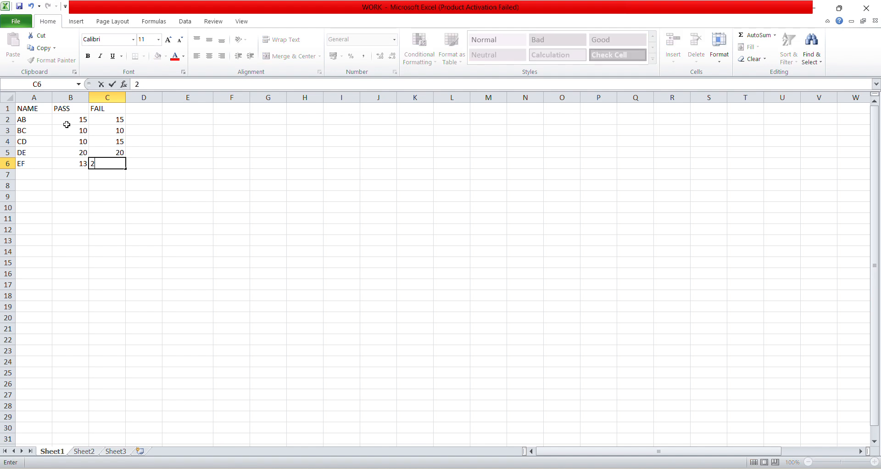
text(5)
key(Return)
key(Left)
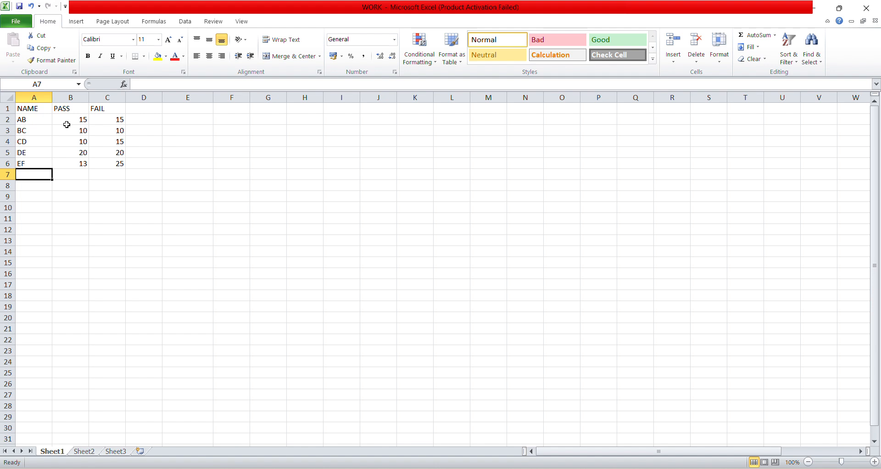
Step: Fill row 7 with the name FG, 10 under PASS and 25 under FAIL
text(FG)
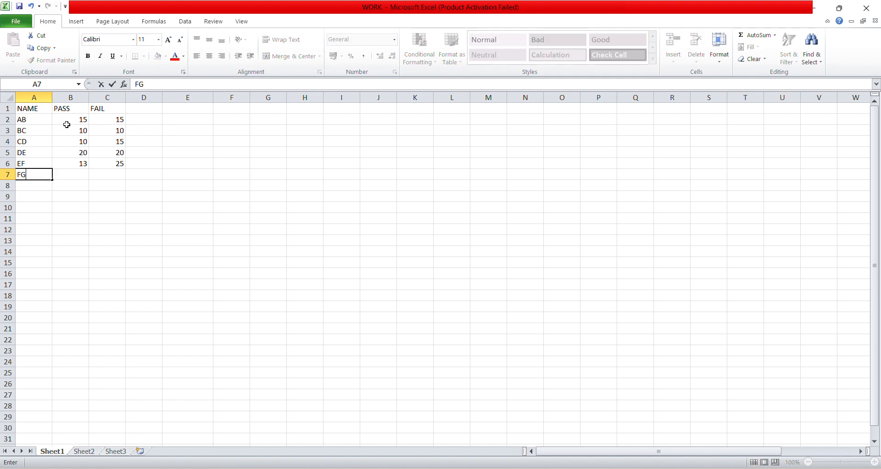
key(Tab)
text(10)
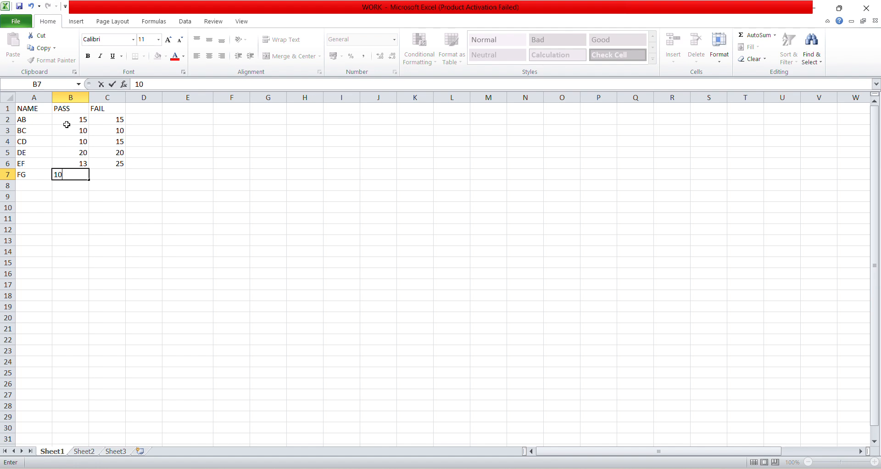
key(Tab)
text(25)
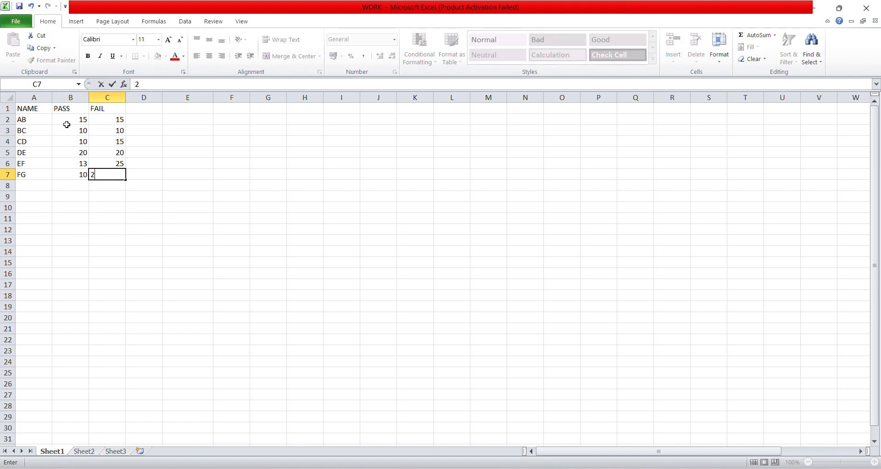
key(Return)
key(Left)
key(Left)
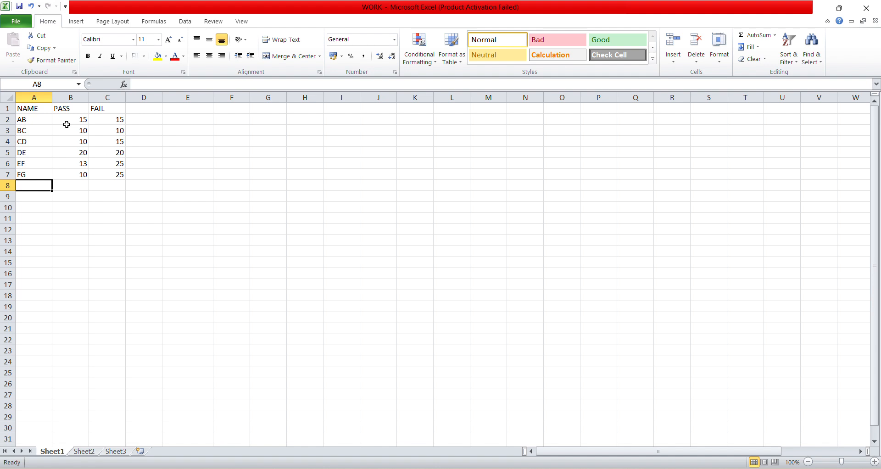
Step: Fill row 8 with the name GH, 15 under PASS and 10 under FAIL
text(GH)
key(Tab)
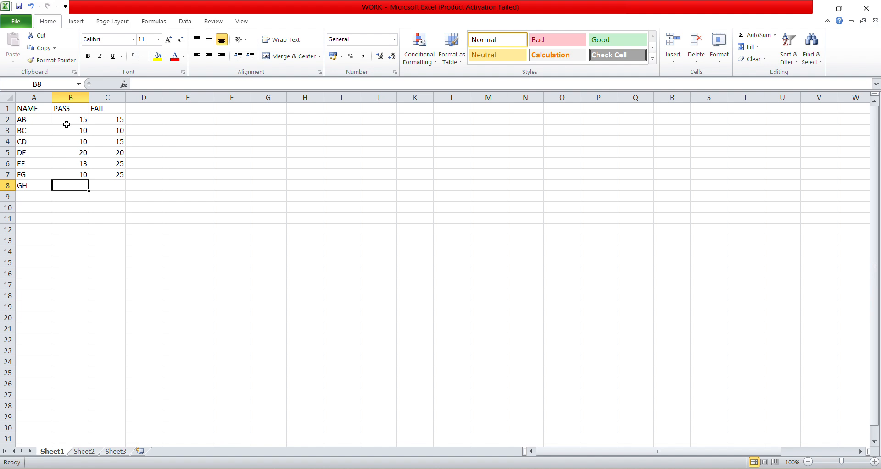
text(15)
key(Tab)
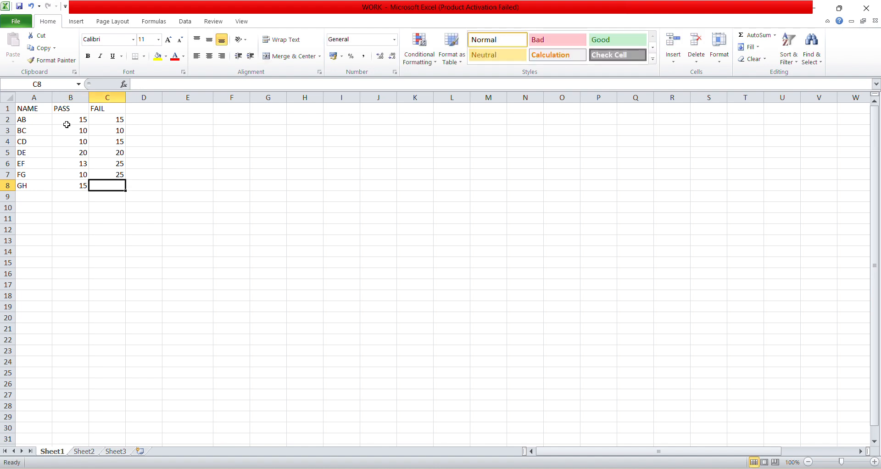
text(10)
key(Tab)
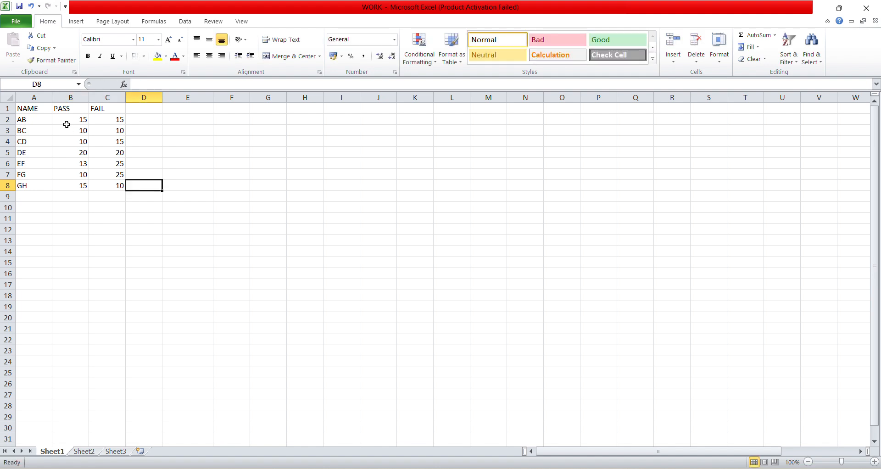
Step: Fill row 9 with the name HI, 14 under PASS and 14 under FAIL
key(Down)
key(Left)
key(Left)
key(Left)
text(HI)
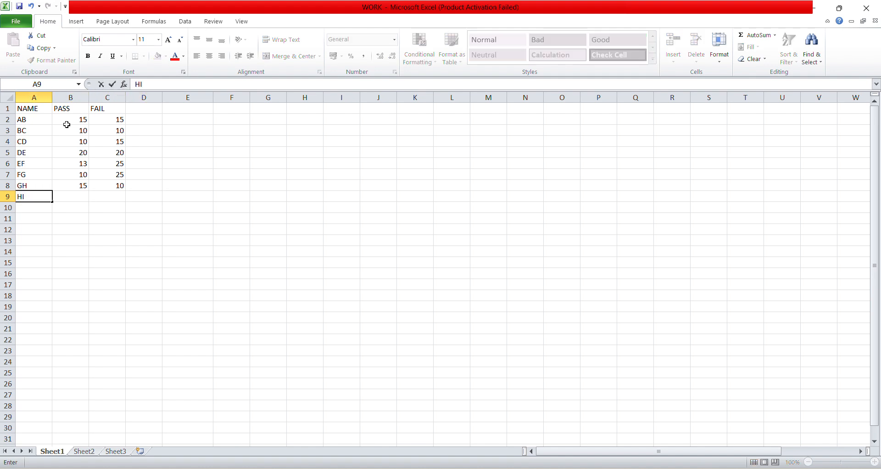
key(Tab)
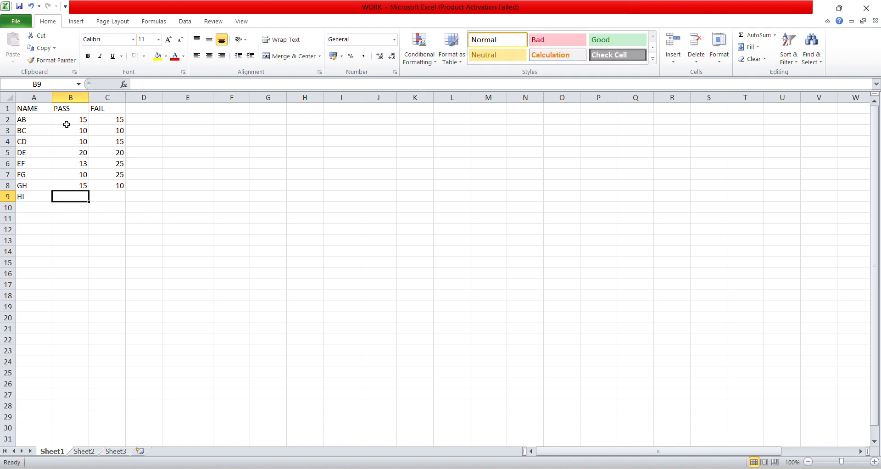
text(14)
key(Tab)
text(1)
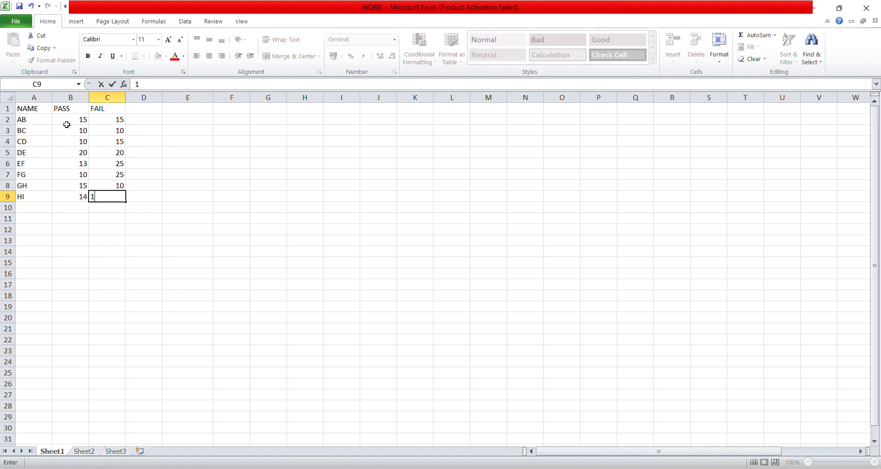
text(4)
key(Return)
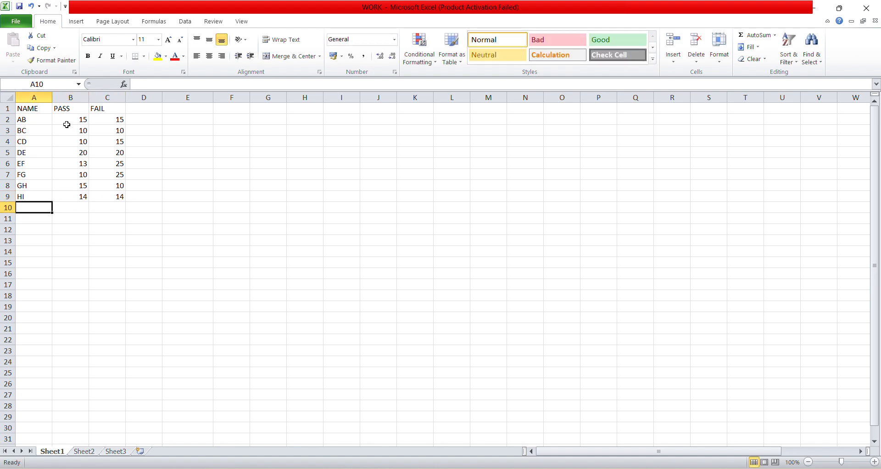
Step: Fill row 10 with the name IJ, 25 under PASS and 25 under FAIL
text(IJ)
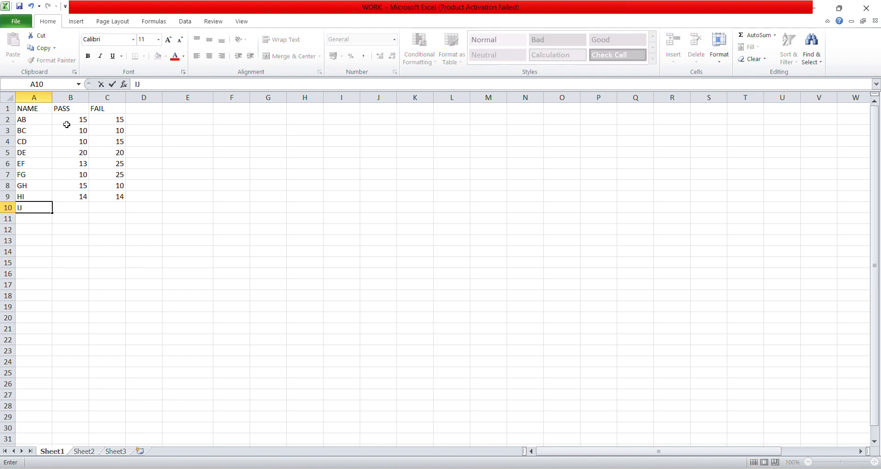
key(Tab)
text(25)
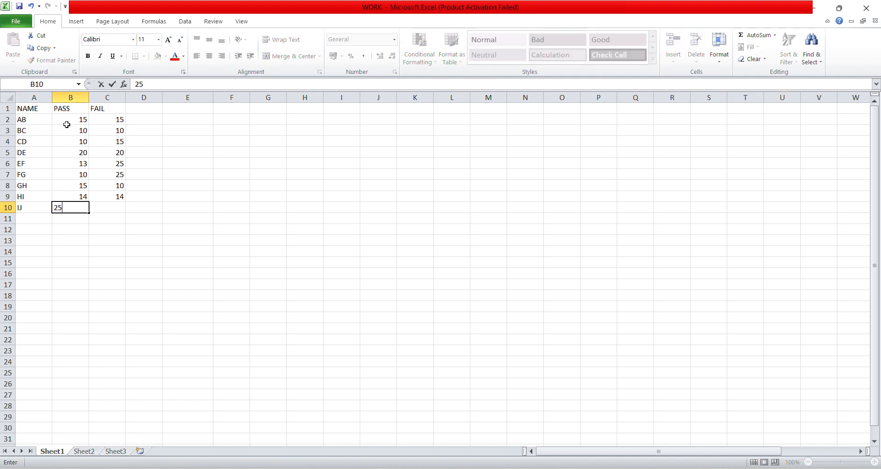
key(Tab)
text(25)
key(Tab)
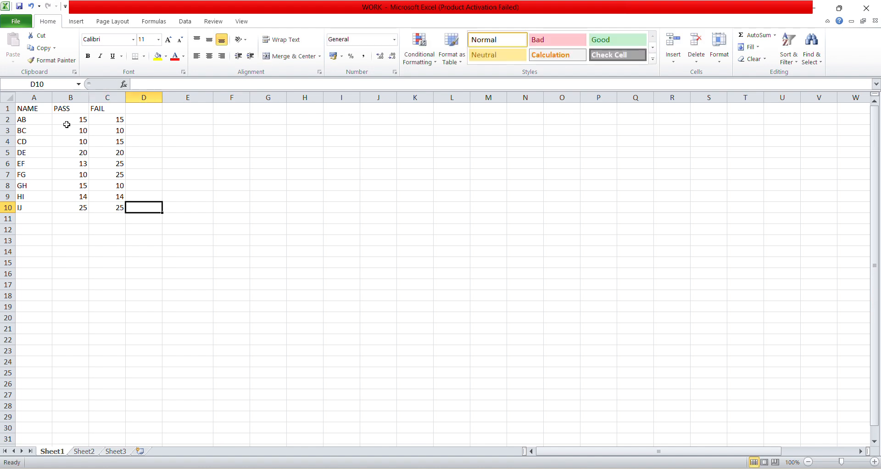
click(35, 110)
drag(35, 110, 29, 206)
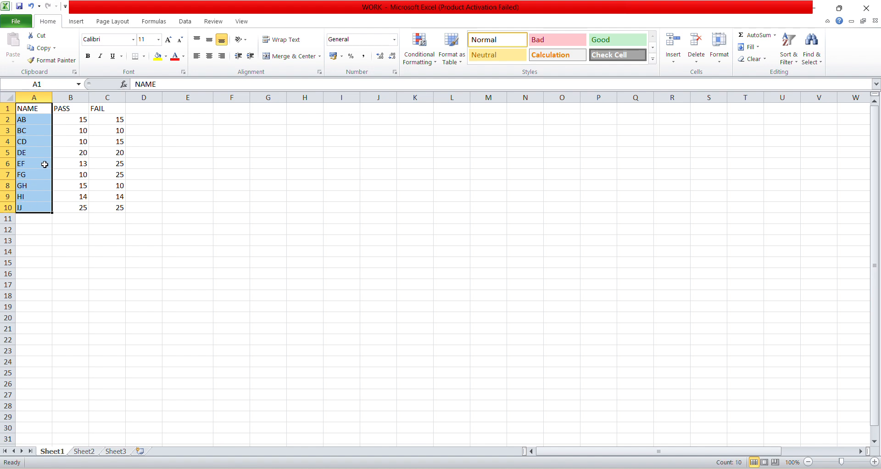
drag(72, 109, 76, 208)
drag(110, 109, 117, 215)
Step: Add the column header TOTAL in cell D1, beside FAIL
click(134, 110)
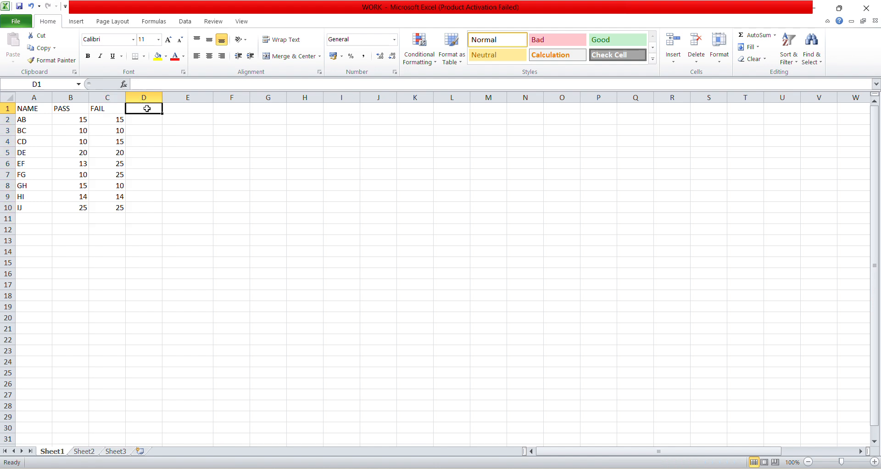
text(TOTAL)
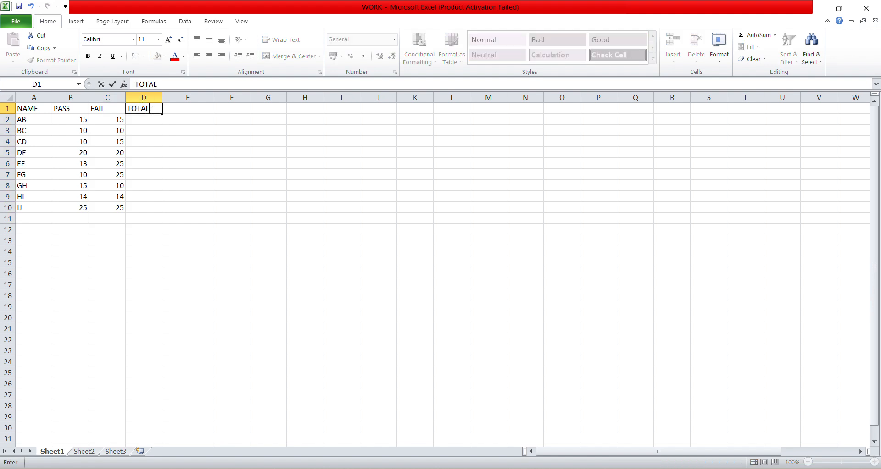
key(Return)
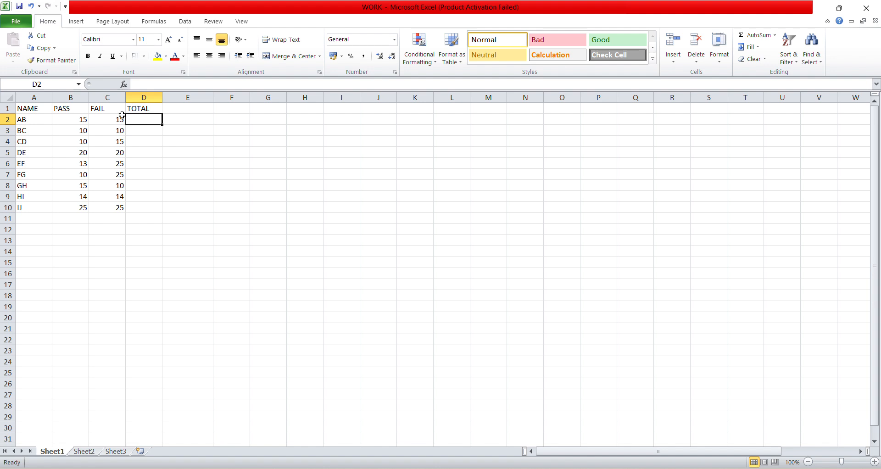
drag(75, 121, 122, 204)
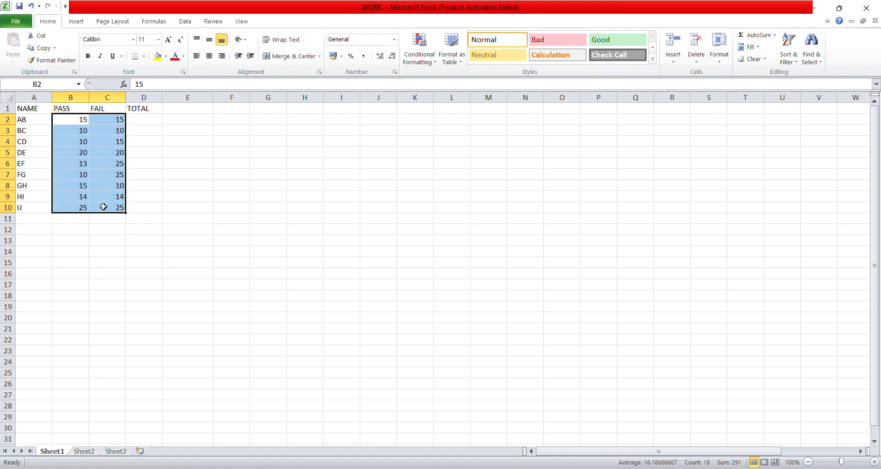
drag(32, 120, 33, 208)
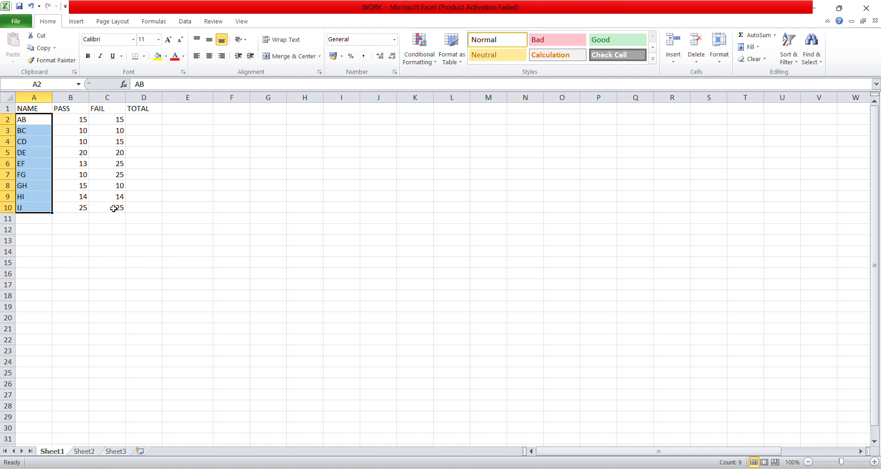
click(140, 117)
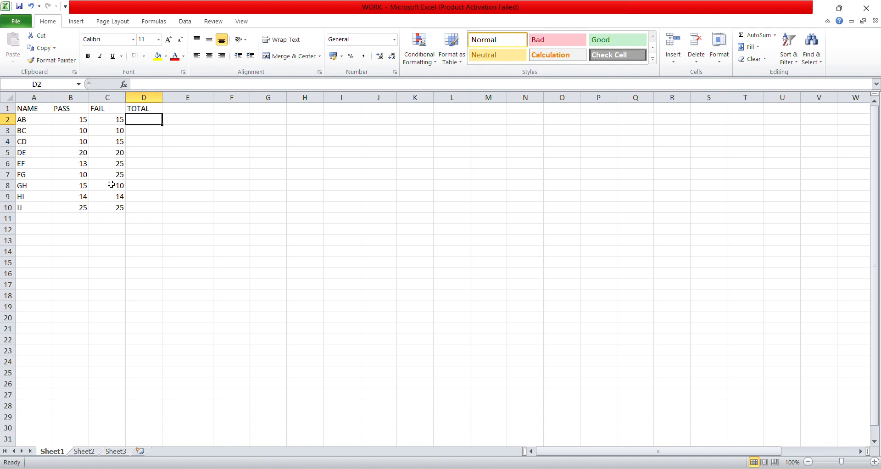
click(26, 120)
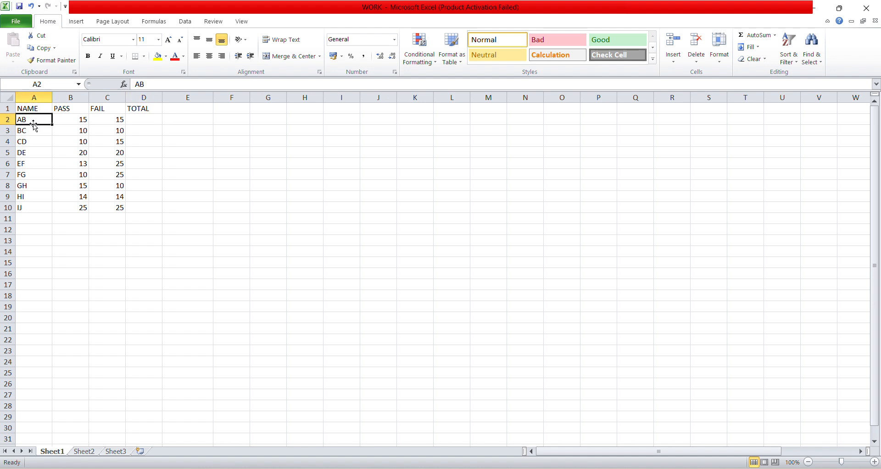
click(37, 207)
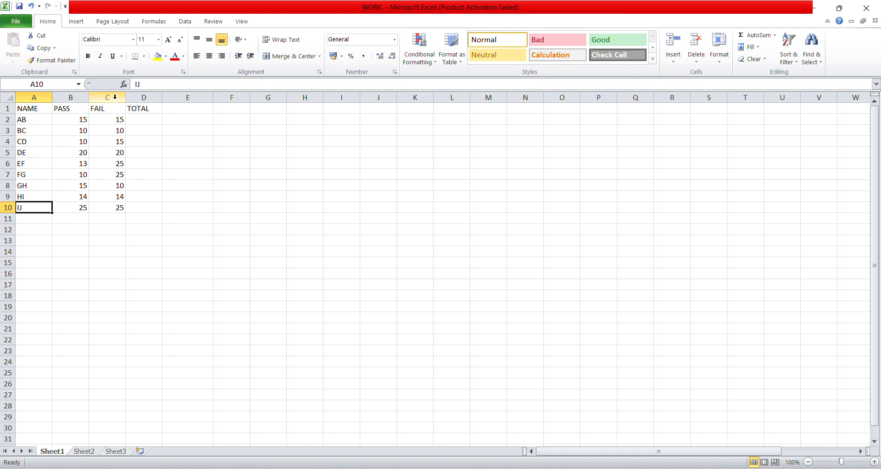
Step: Enter the formula =B2+C2 in cell D2 to add the PASS and FAIL values of row 2
click(140, 120)
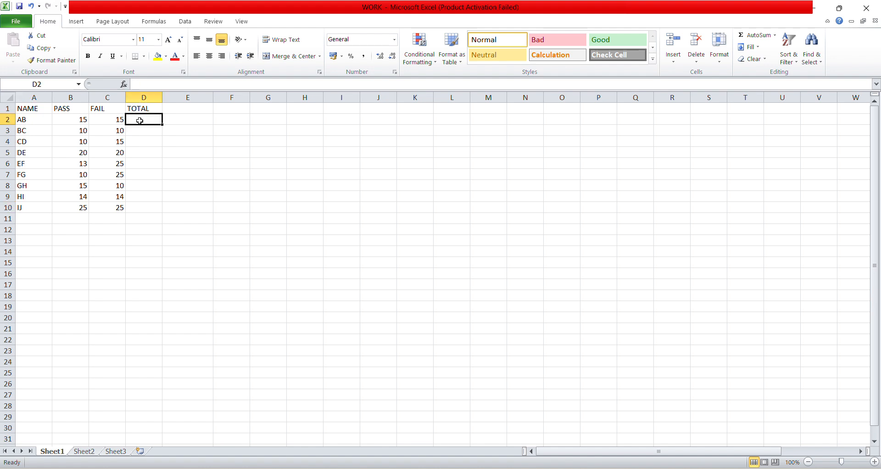
double_click(141, 121)
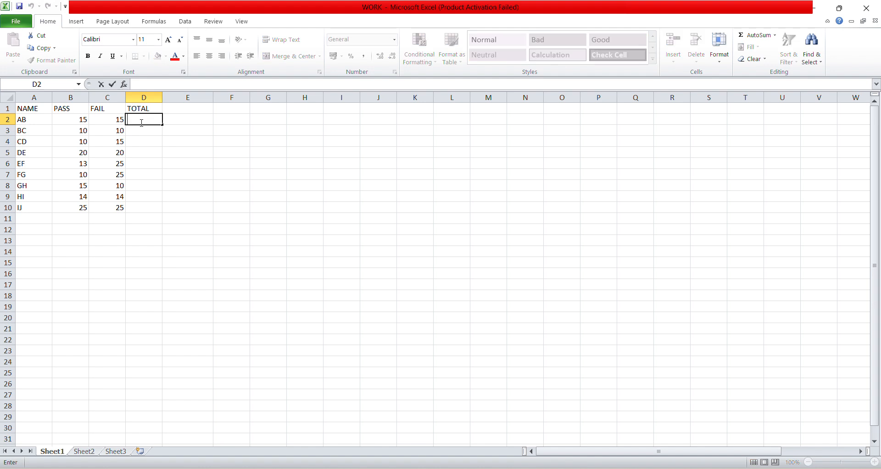
text(=)
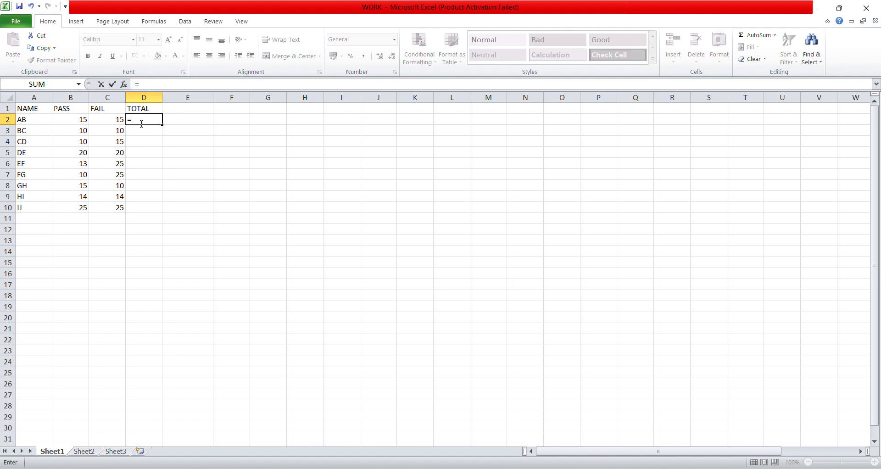
click(82, 119)
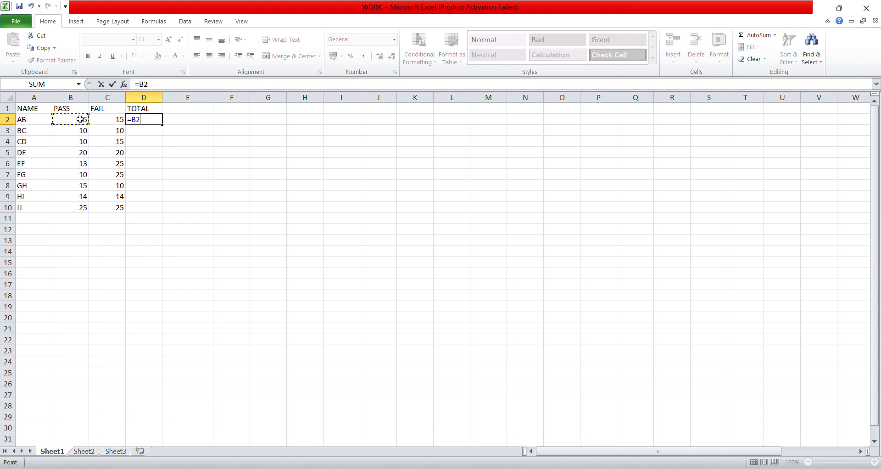
text(+)
click(107, 121)
drag(71, 121, 108, 117)
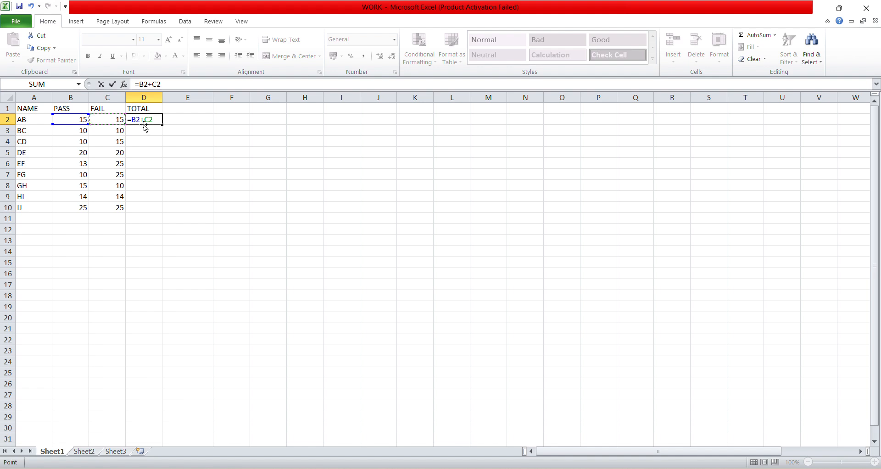
key(Return)
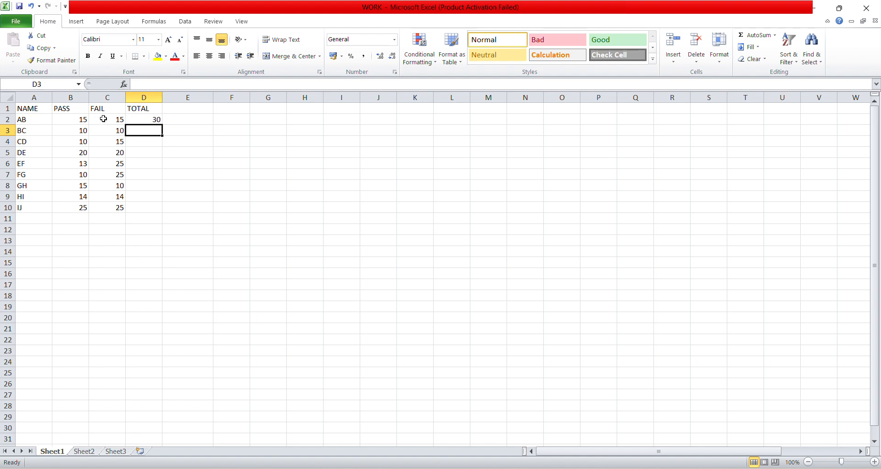
Step: Auto-fill the formula in D2 down the TOTAL column to row 10
click(146, 120)
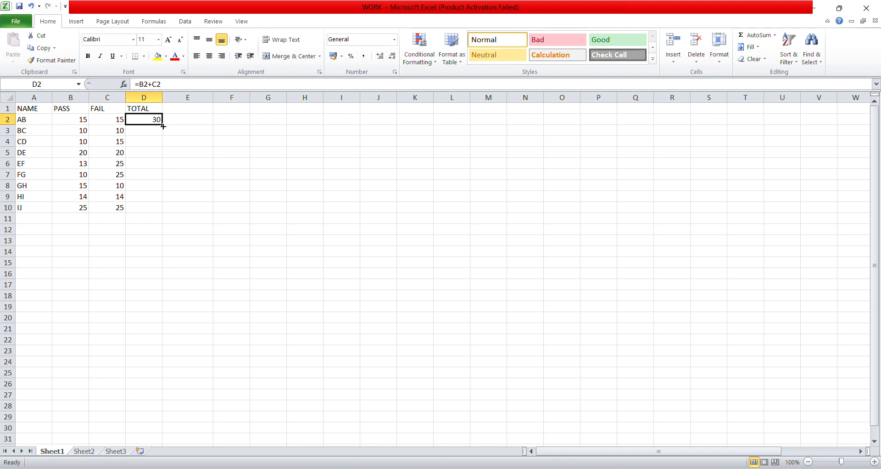
double_click(162, 123)
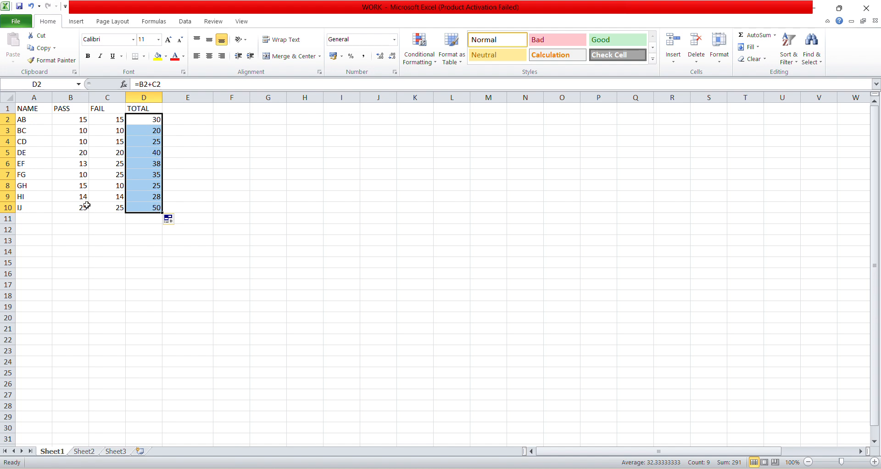
click(147, 119)
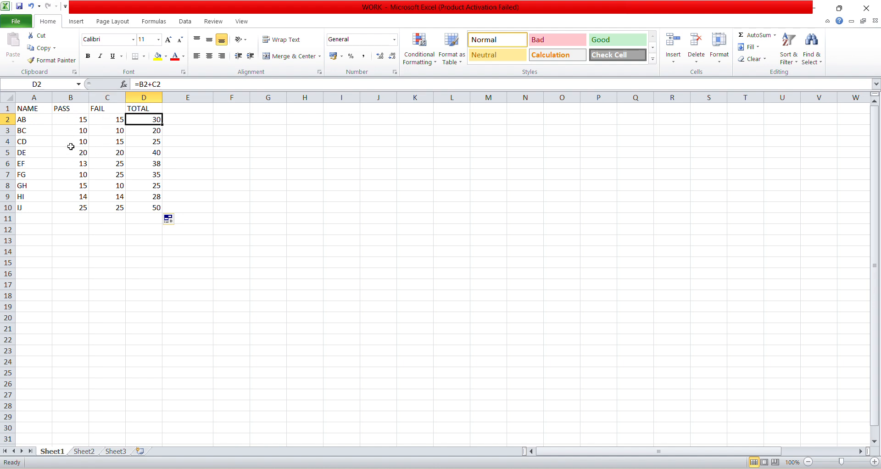
Step: Examine the TOTAL formulas in D3 and D2 and the PASS and FAIL cells they refer to
double_click(151, 130)
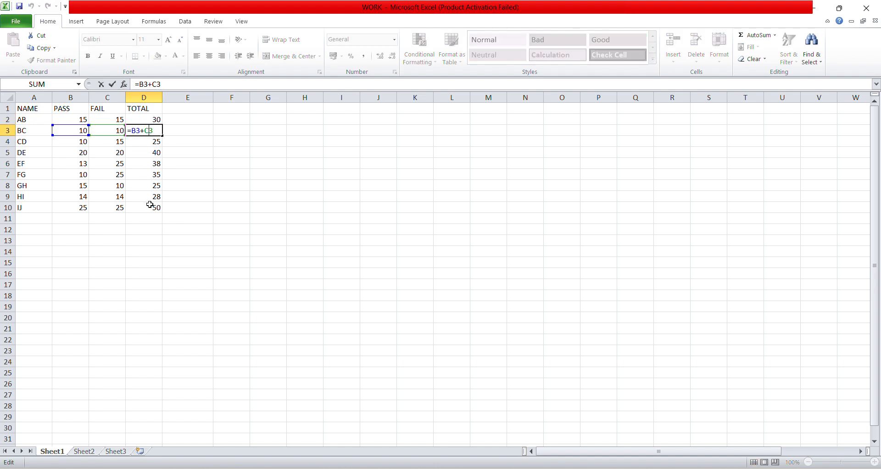
click(155, 121)
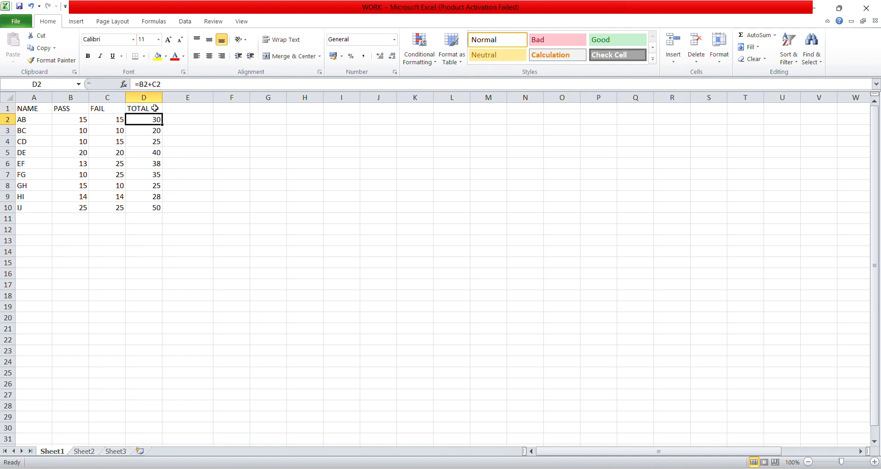
click(65, 109)
click(112, 110)
click(77, 129)
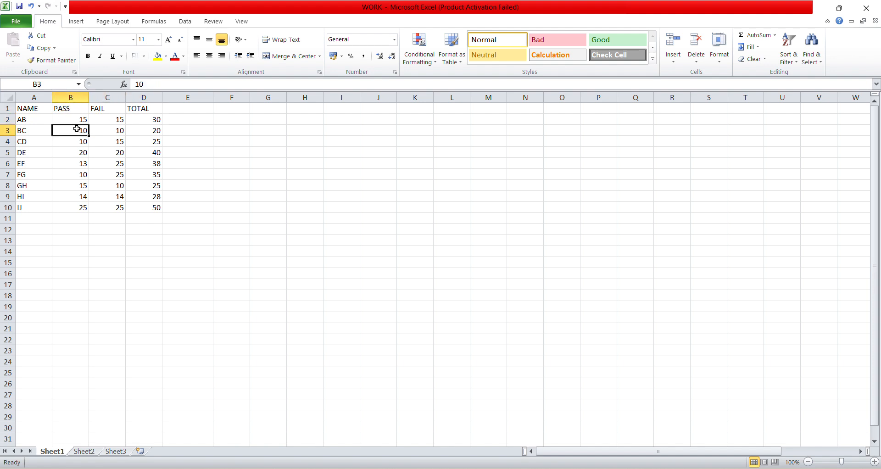
click(75, 120)
click(96, 119)
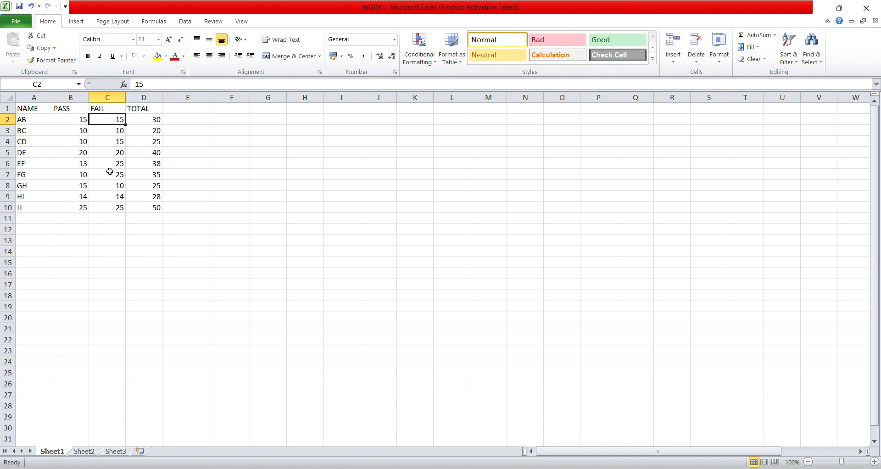
Step: Repeat the auto-fill of the D2 total formula over D3:D10 and select the PASS value in B3
click(152, 120)
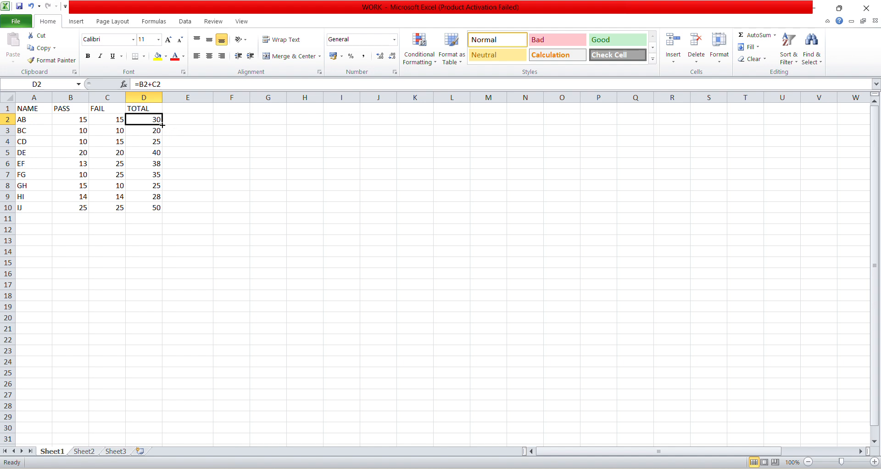
double_click(163, 124)
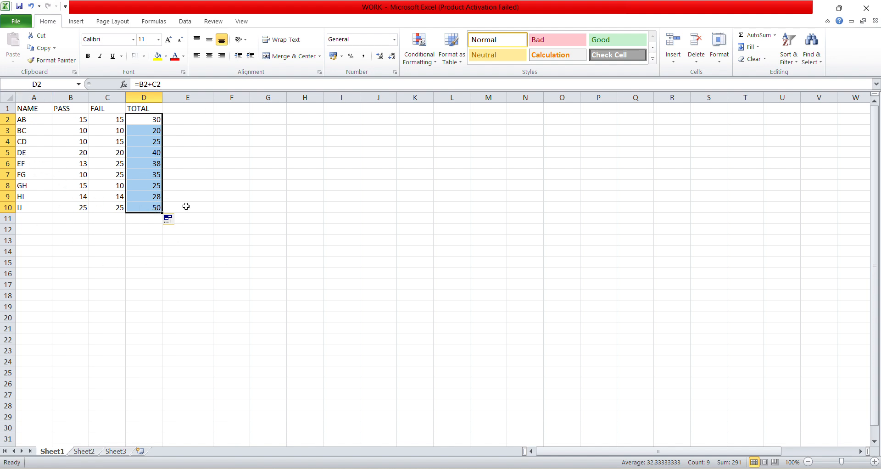
click(95, 130)
click(74, 132)
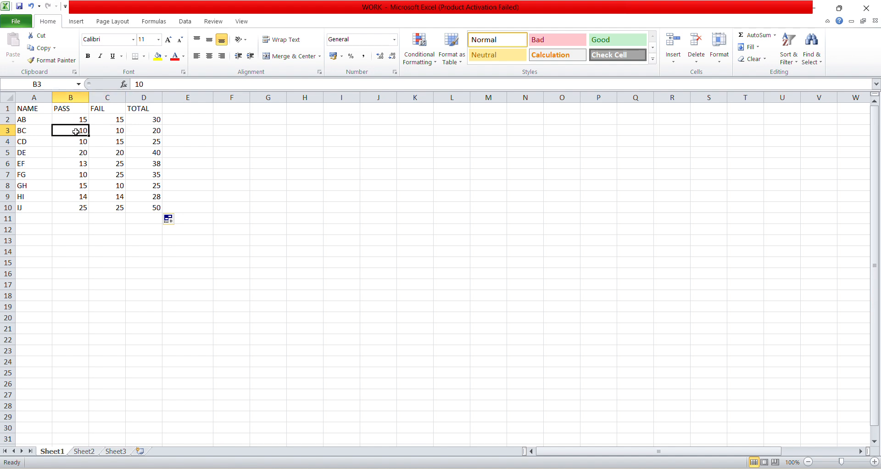
Step: Examine the PASS and FAIL values in B3, C3 and B2:C10 against the TOTAL results in D2:D10
click(110, 131)
click(71, 131)
click(118, 130)
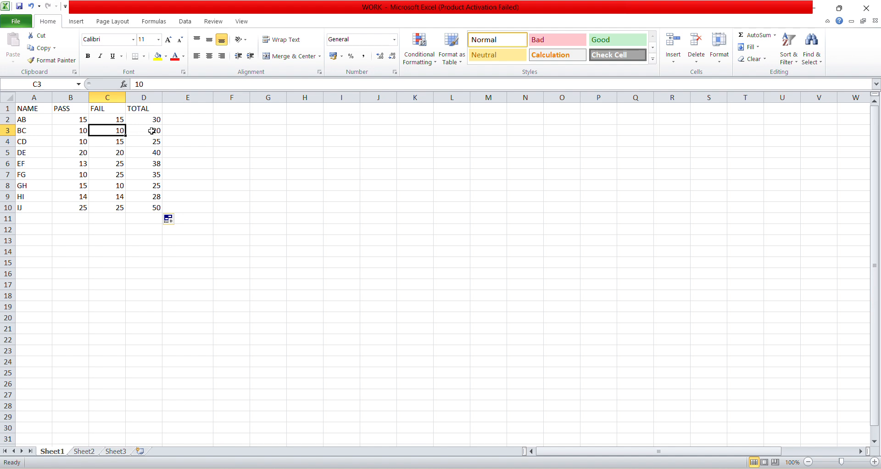
click(71, 133)
click(114, 131)
drag(155, 122, 157, 213)
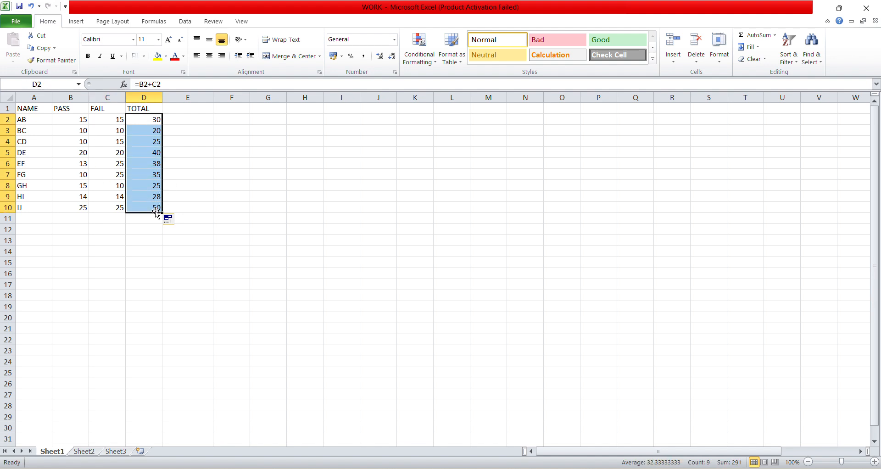
drag(108, 127, 119, 205)
drag(81, 119, 91, 210)
drag(75, 120, 120, 208)
drag(144, 109, 153, 127)
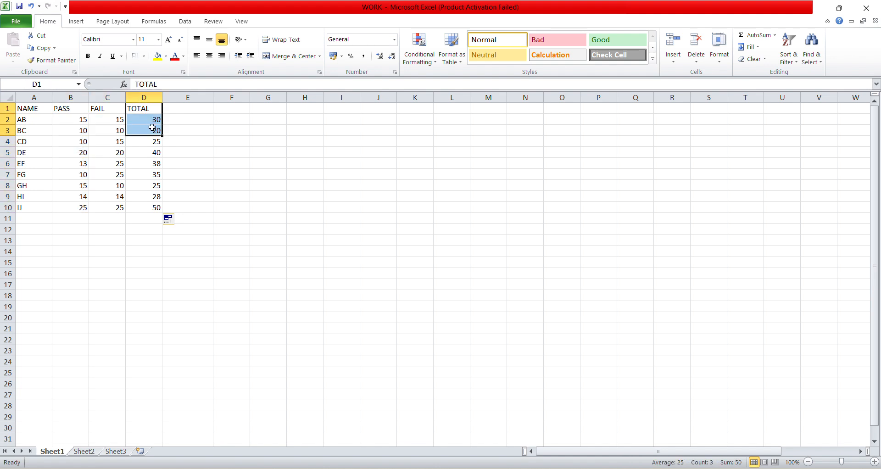
click(150, 126)
click(149, 210)
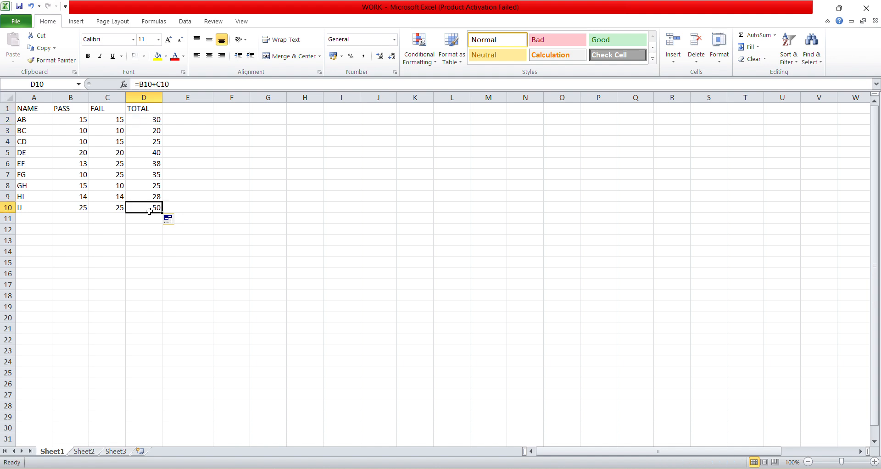
Step: Clear the totals in D2:D10 and enter the formula =B2-C2 in cell D2
drag(149, 211, 153, 122)
key(Delete)
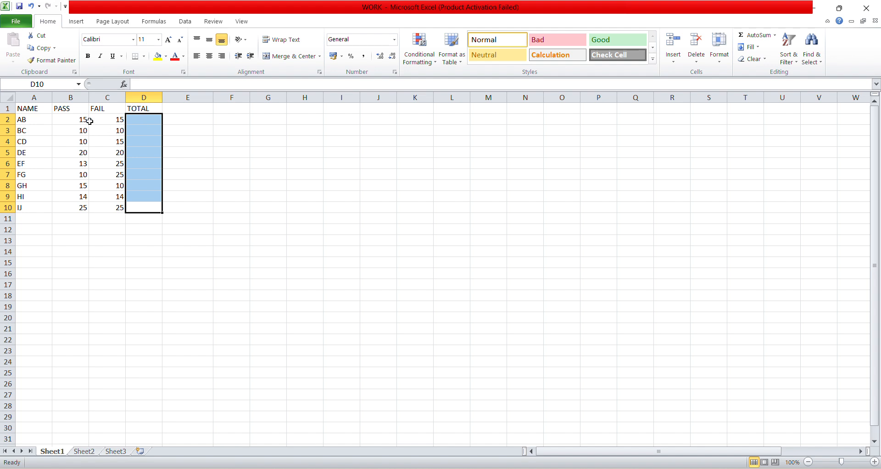
double_click(138, 118)
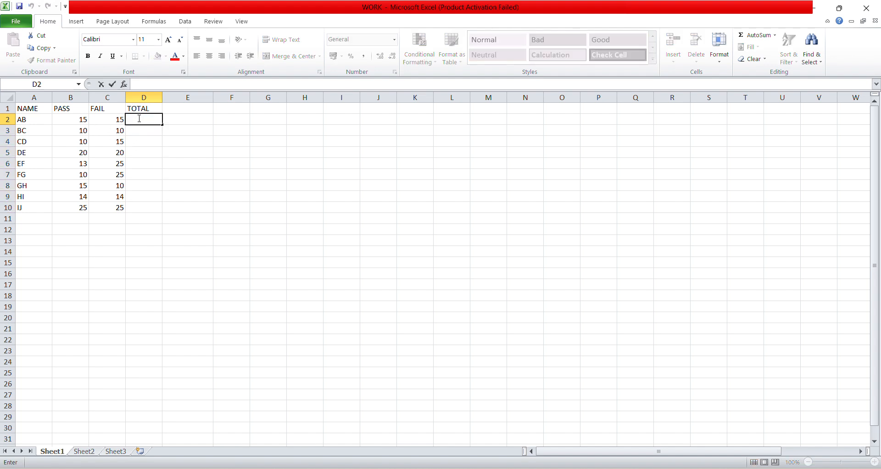
text(=)
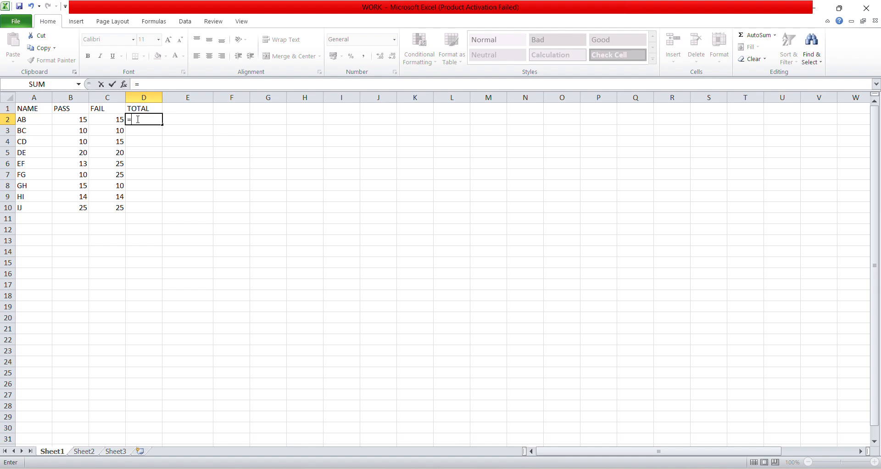
click(86, 121)
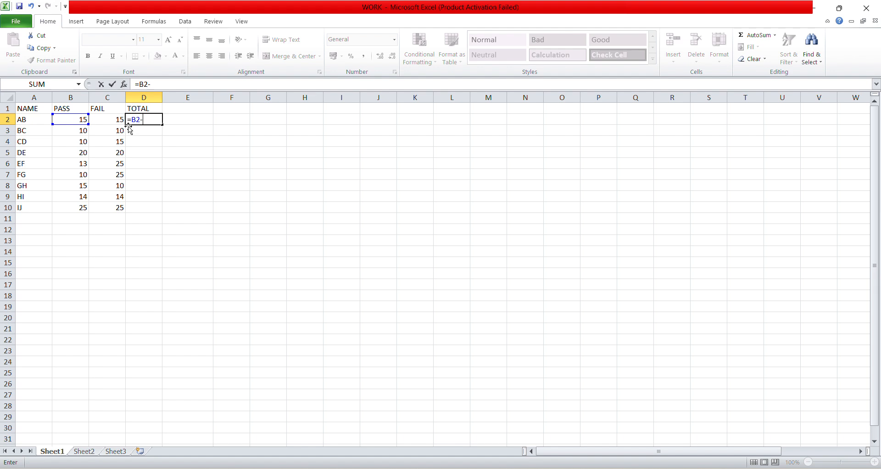
click(117, 120)
key(Return)
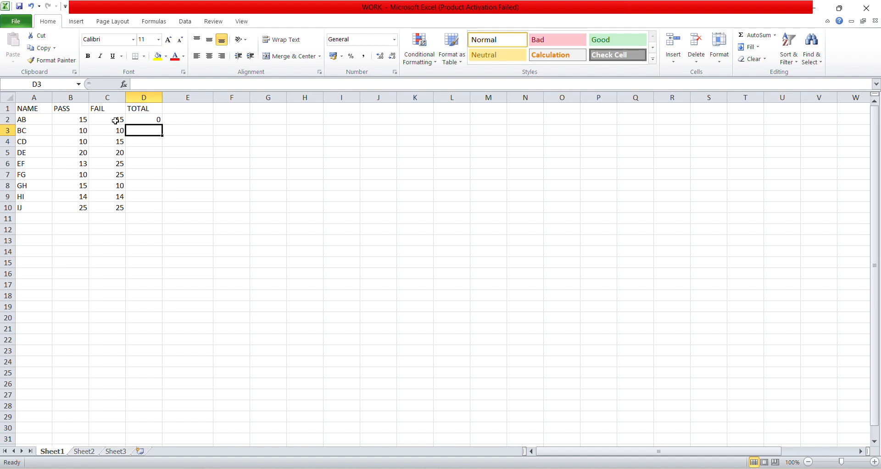
Step: Auto-fill the subtraction formula in D2 down the TOTAL column to row 10 and check the copied formula in D7
click(150, 119)
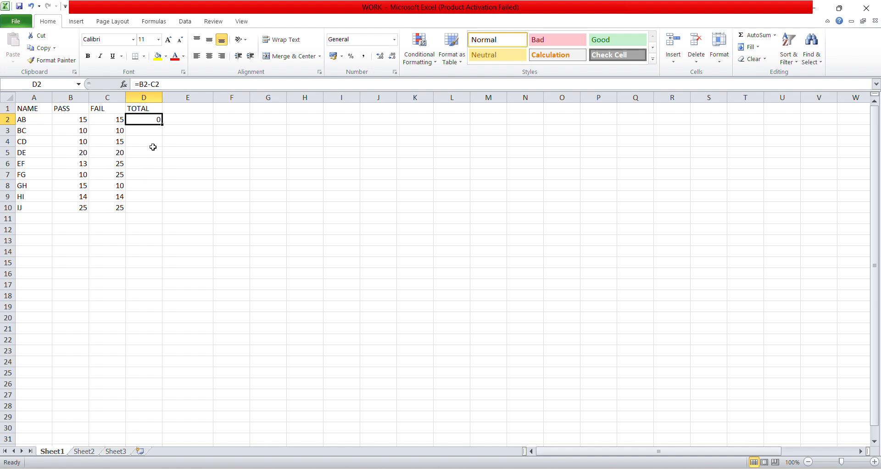
double_click(161, 124)
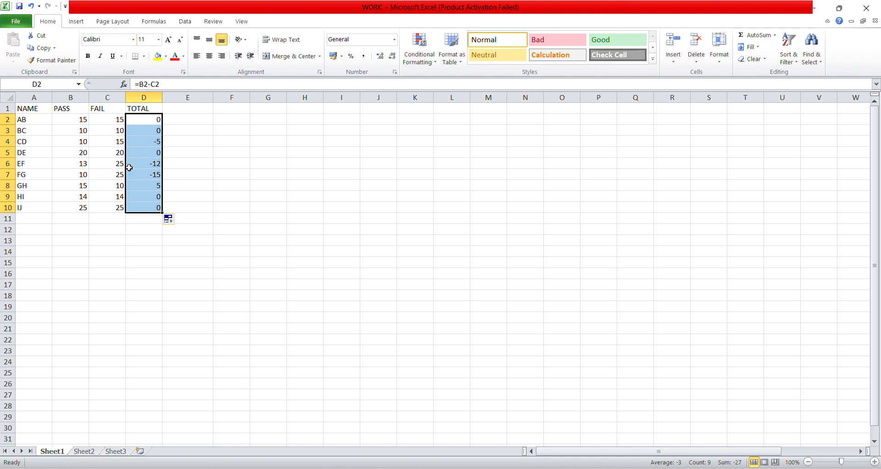
click(151, 172)
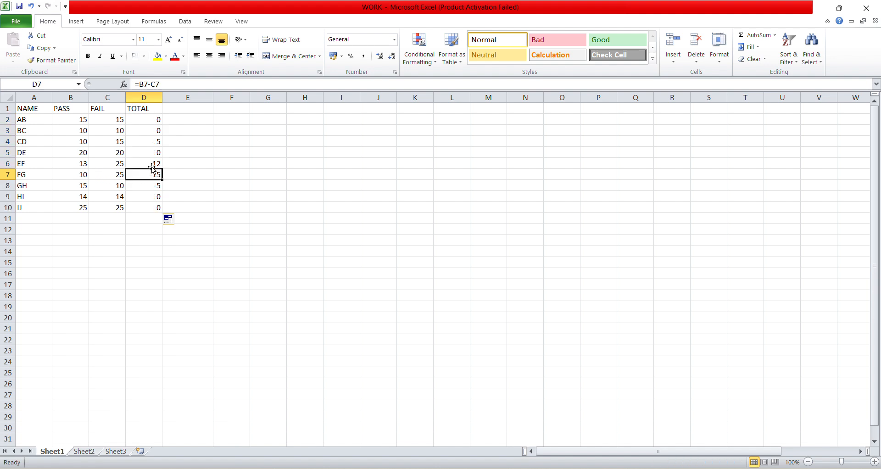
Step: Clear the subtraction results in D2:D10 and enter the formula =B2*C2 in cell D2
drag(154, 120, 152, 208)
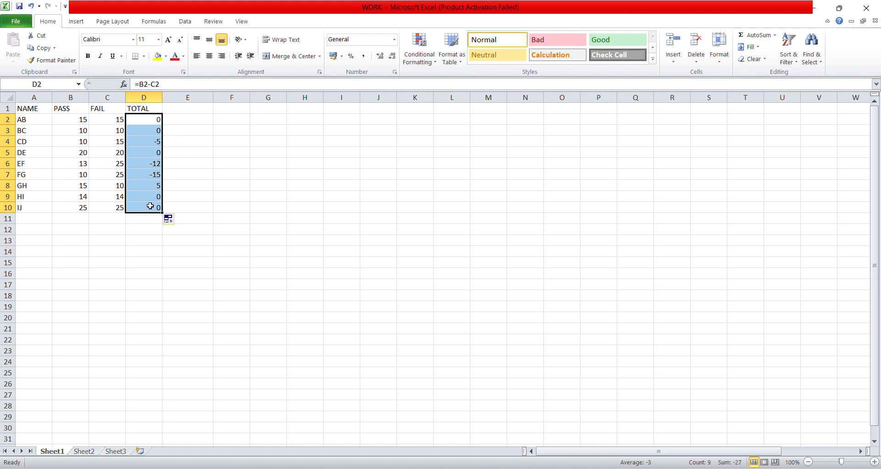
key(Delete)
click(147, 117)
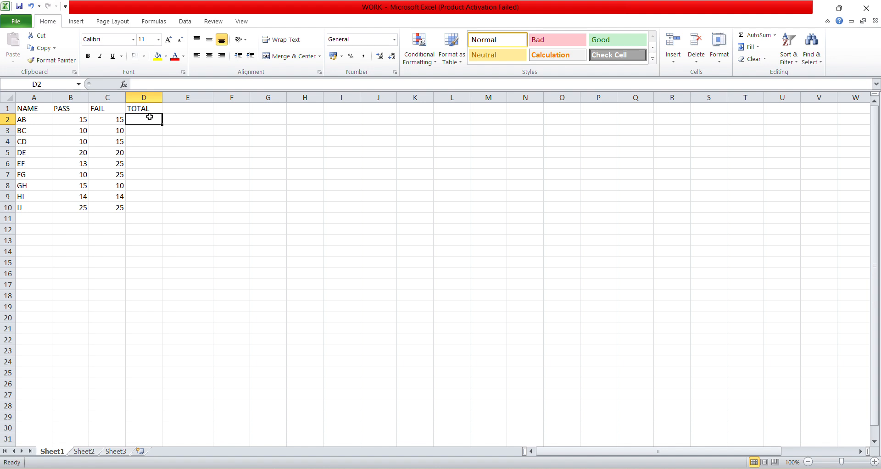
double_click(150, 117)
text(+)
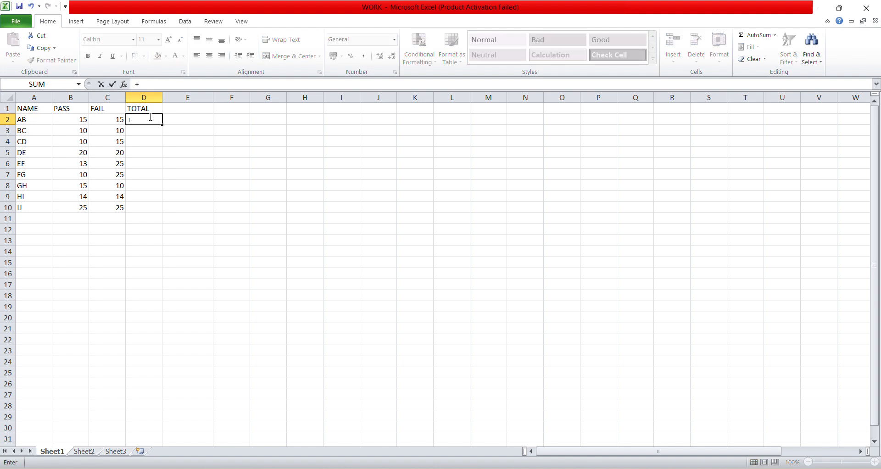
key(BackSpace)
text(=)
click(83, 122)
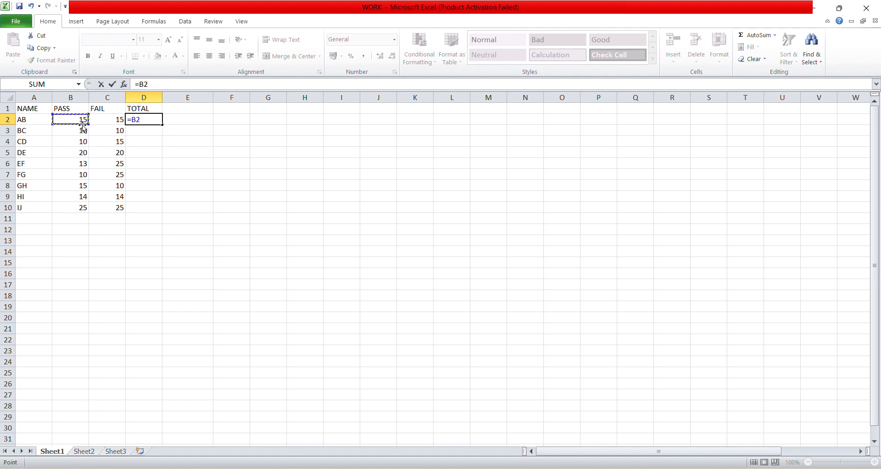
text(*)
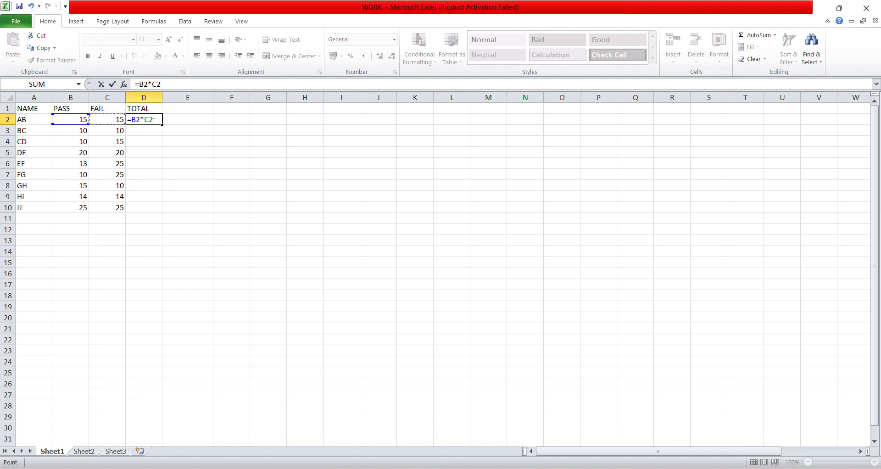
key(Return)
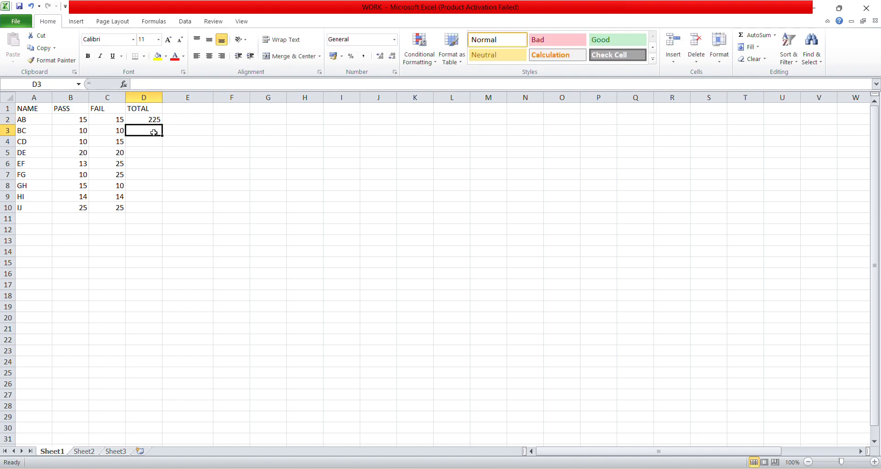
Step: Auto-fill the multiplication formula in D2 down the TOTAL column to row 10 and check the copied formula in D4
click(158, 120)
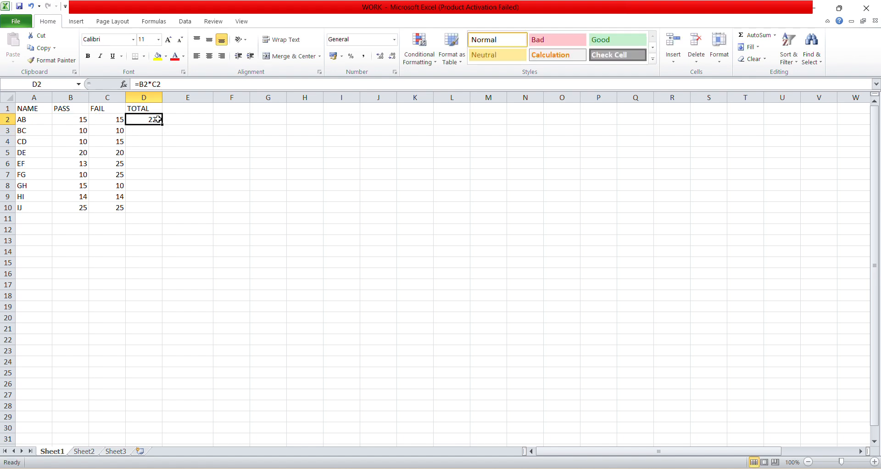
double_click(162, 126)
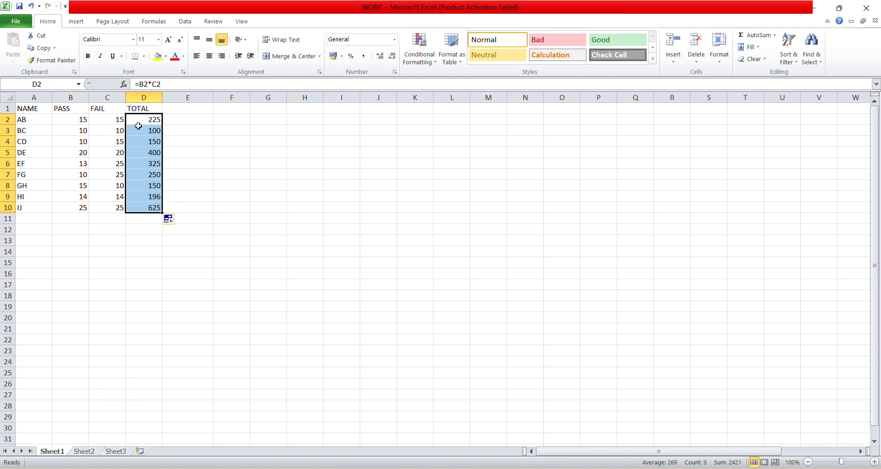
click(145, 139)
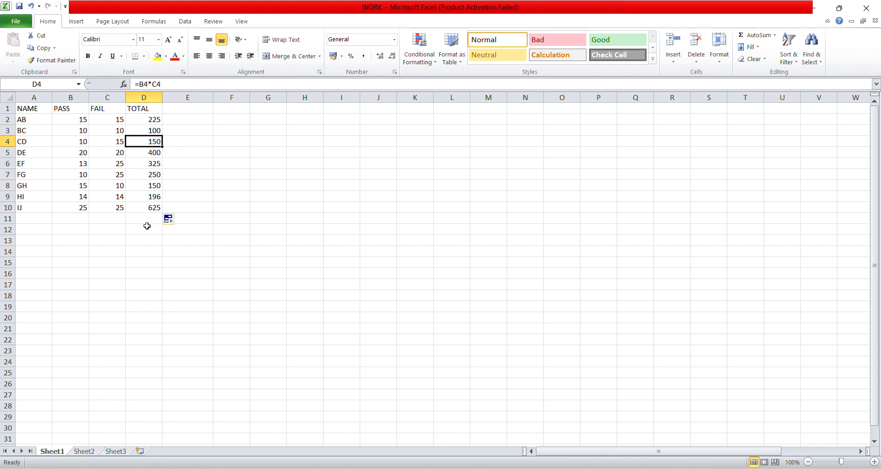
Step: Clear the multiplication results in D2:D10 and enter the formula =B2/C2 in cell D2
drag(150, 207, 154, 122)
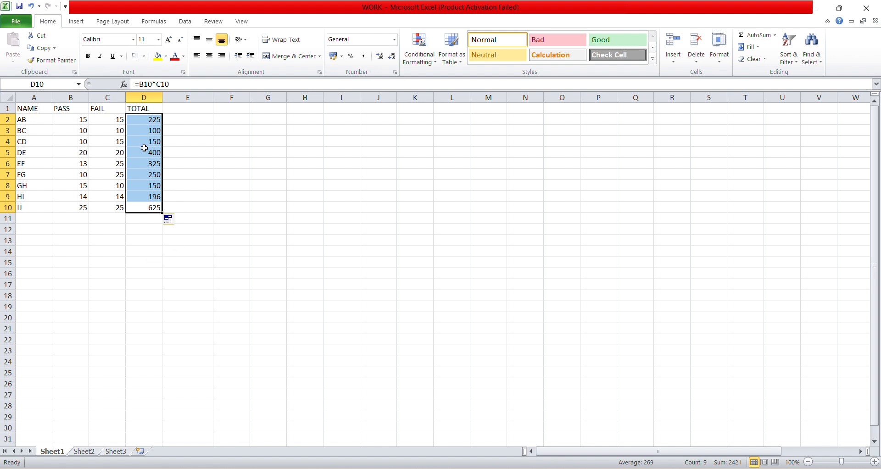
key(Delete)
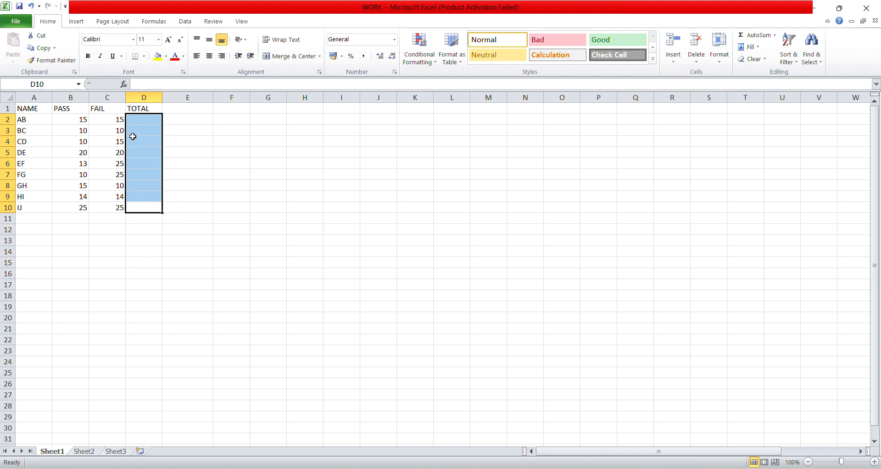
double_click(150, 121)
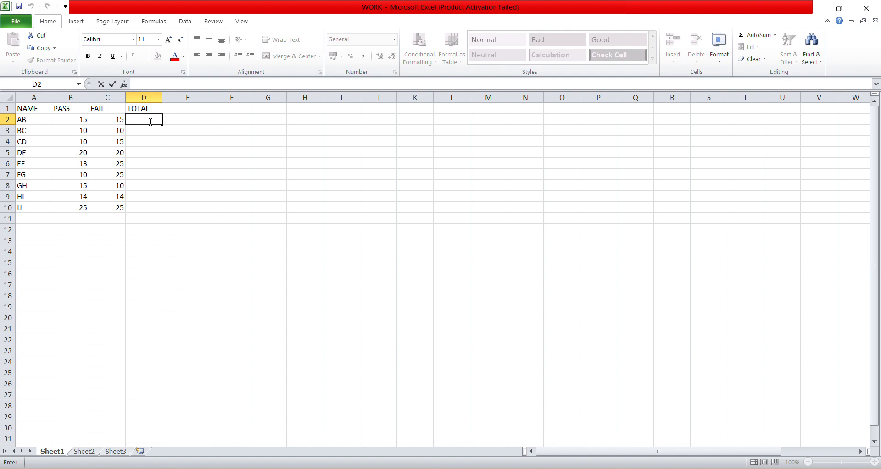
text(=)
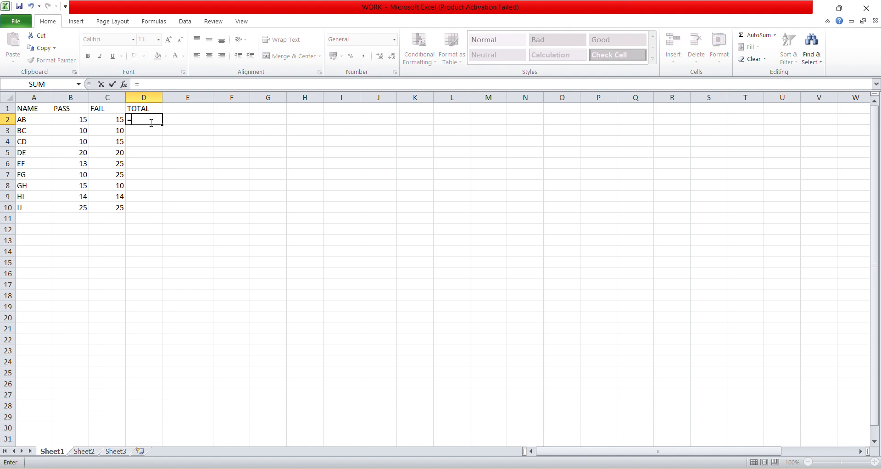
click(85, 118)
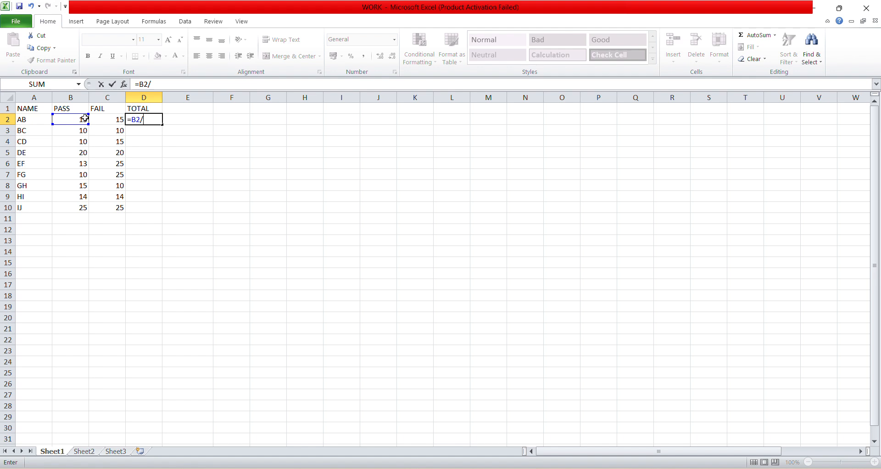
text(/)
click(108, 120)
key(Return)
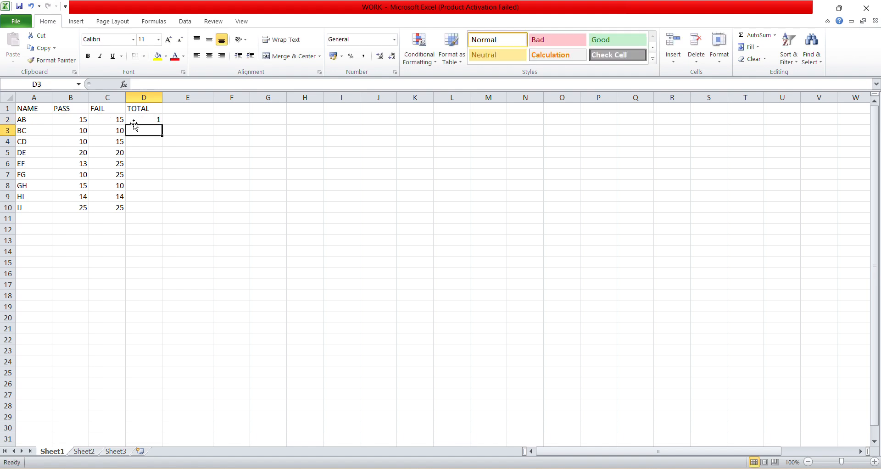
Step: Auto-fill the division formula in D2 down the TOTAL column to row 10
click(152, 120)
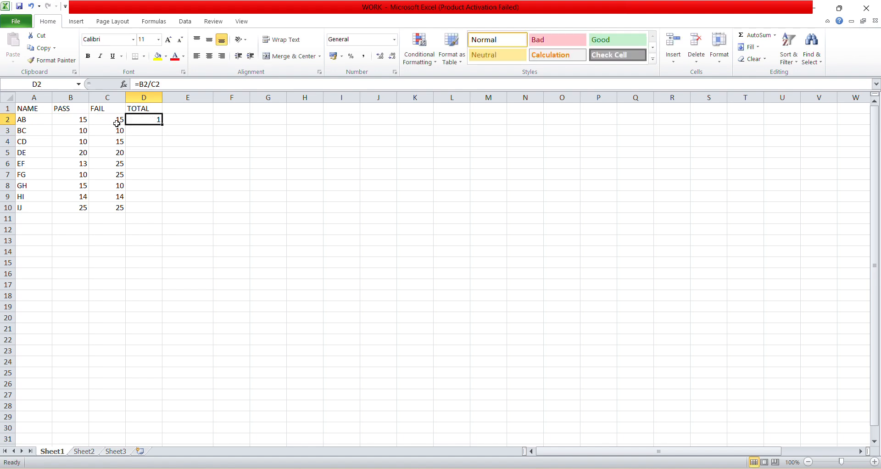
double_click(163, 126)
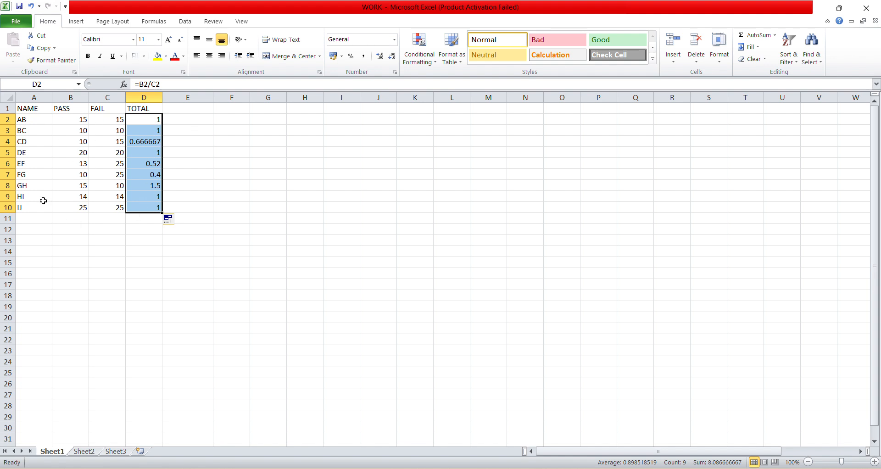
click(153, 228)
Step: Clear the division results in D2:D10 and delete the TOTAL heading in D1
drag(152, 208, 151, 119)
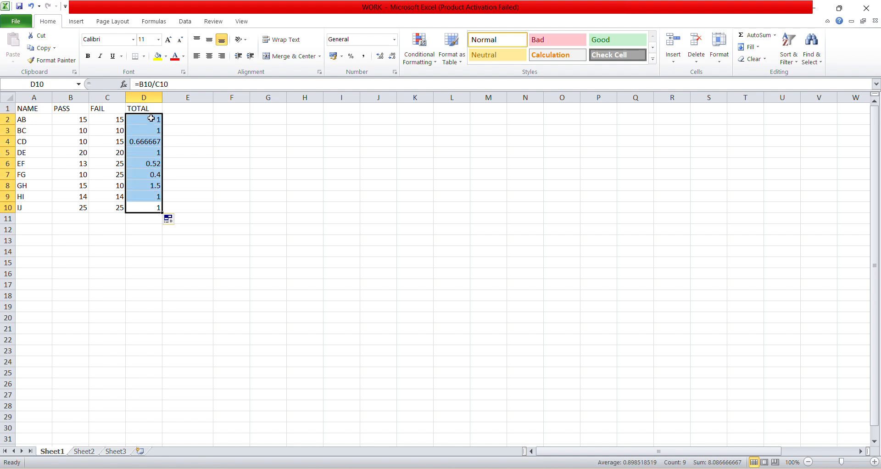
key(Delete)
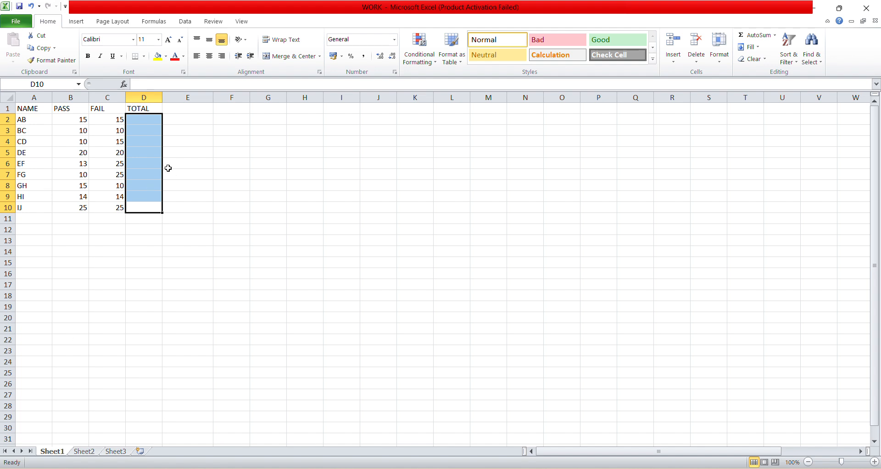
click(60, 121)
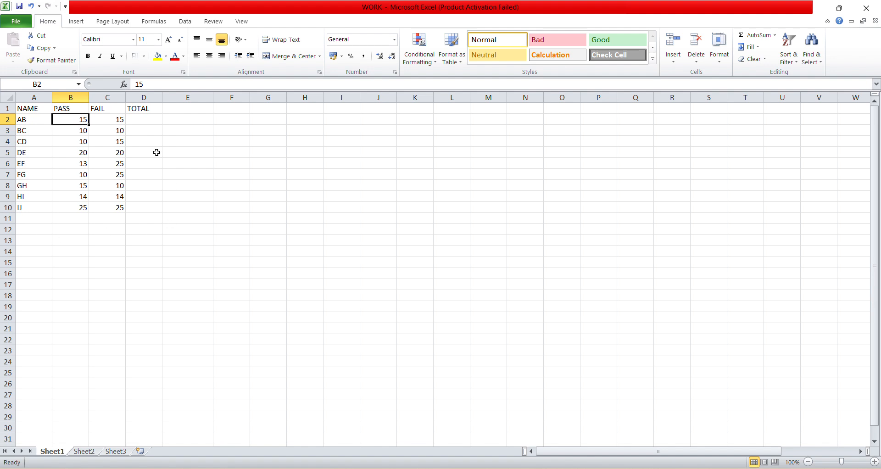
click(147, 108)
key(Delete)
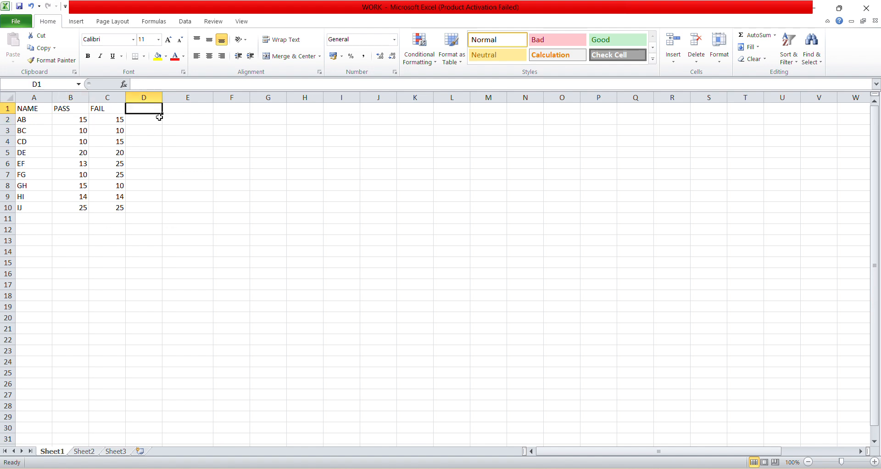
Step: Enter the formula =B2+C2 in cell E2, leaving column D empty beside the data
click(196, 122)
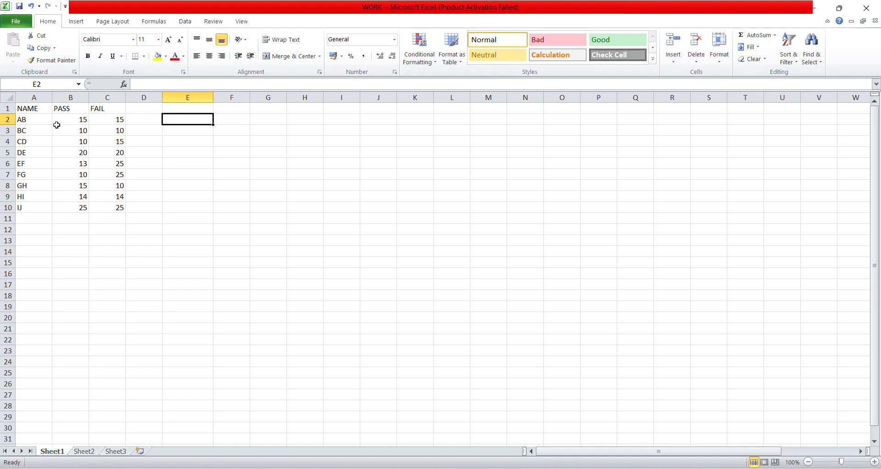
drag(73, 118, 115, 120)
click(199, 120)
double_click(191, 120)
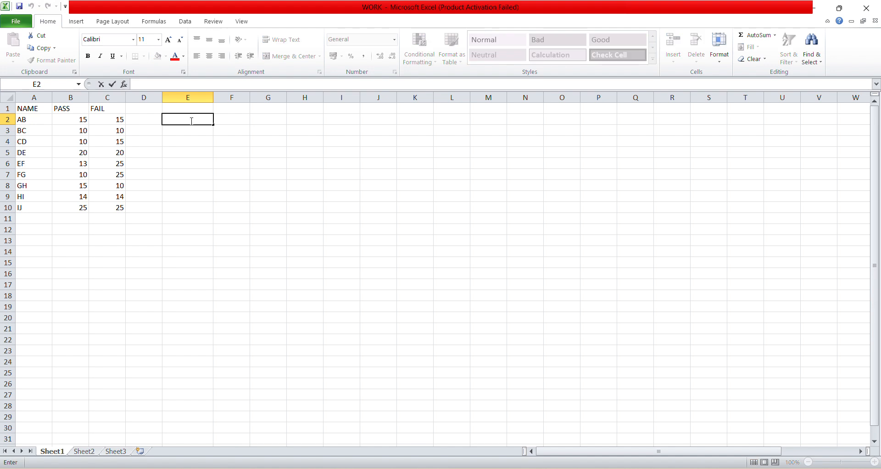
text(=)
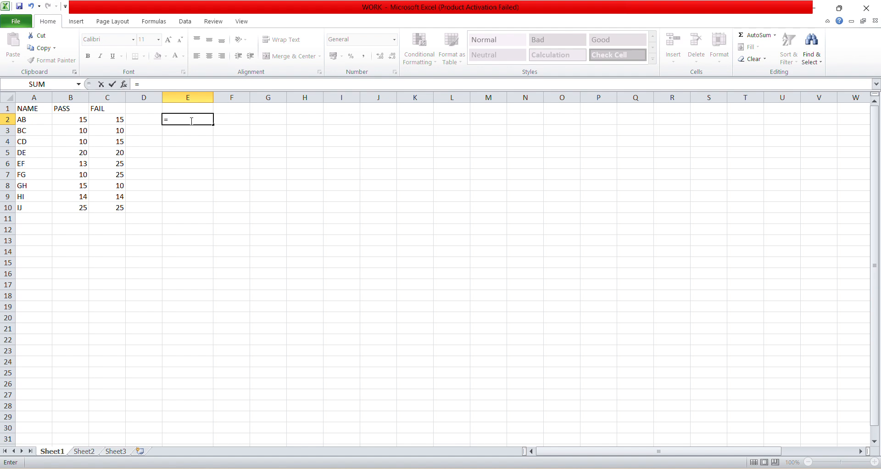
click(80, 121)
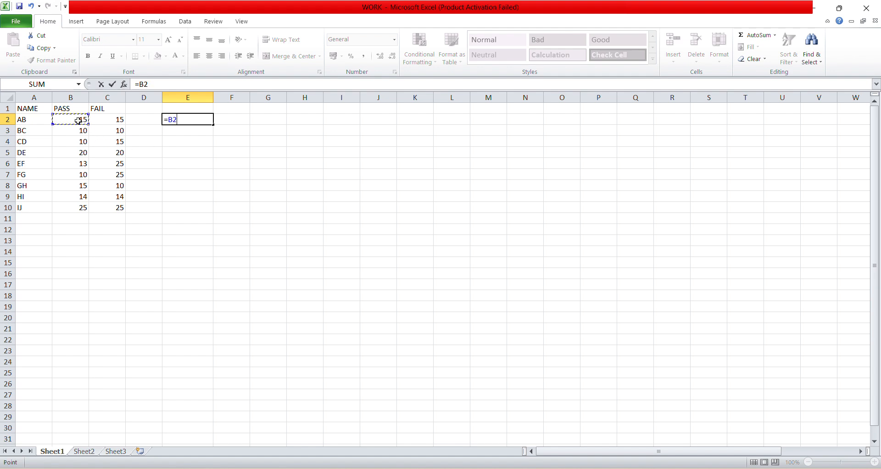
text(=)
click(114, 120)
click(183, 120)
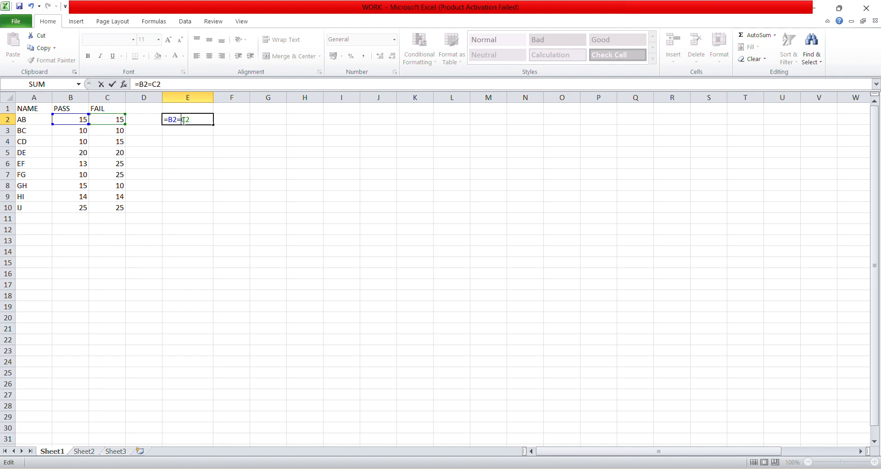
key(BackSpace)
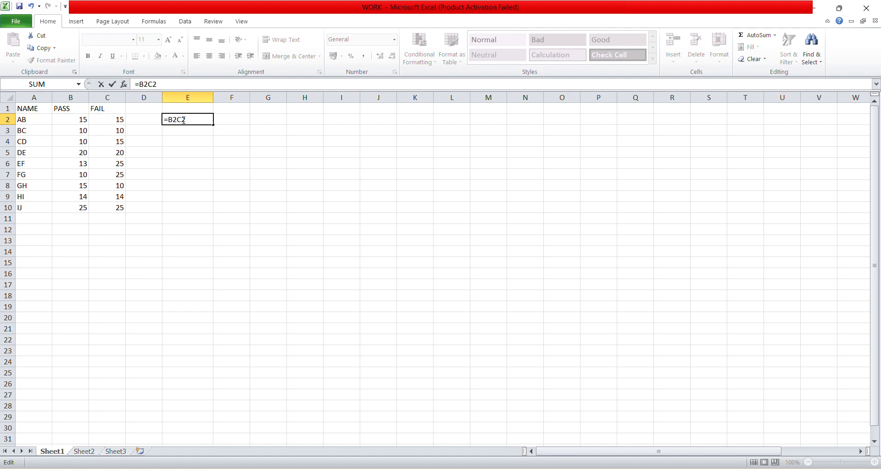
text(+)
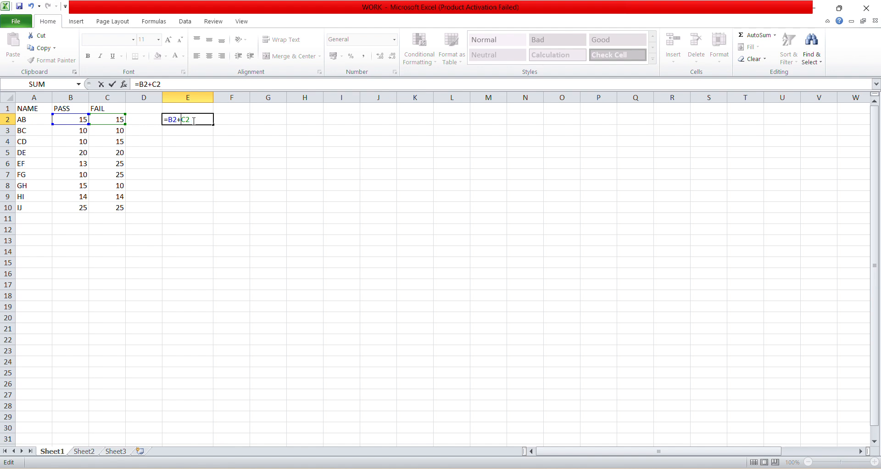
key(Return)
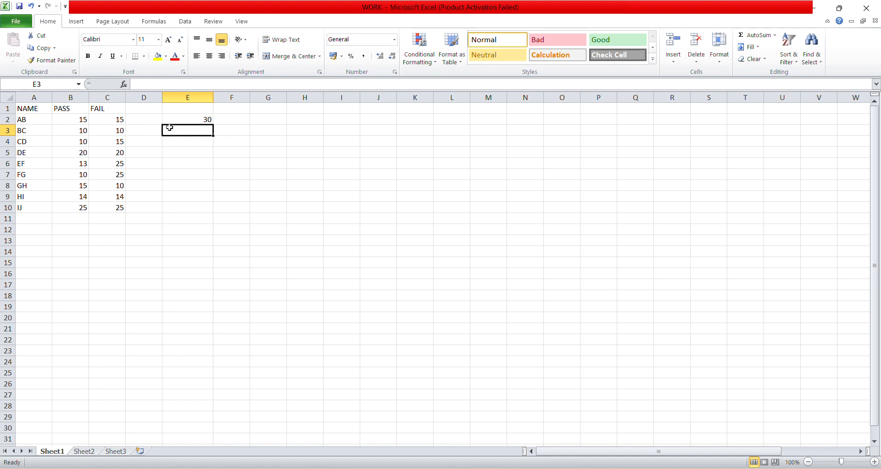
Step: Try to auto-fill the addition formula in E2 down column E across the empty column D
click(179, 120)
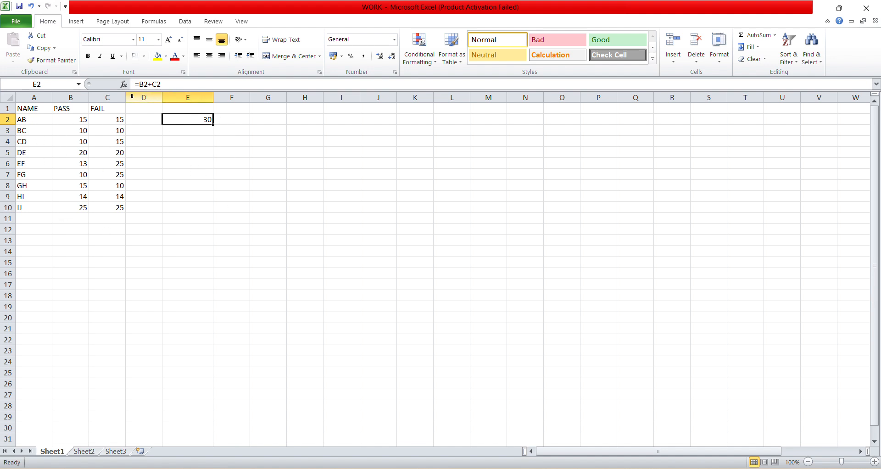
click(213, 125)
click(213, 124)
click(212, 124)
drag(214, 124, 213, 123)
Step: Enter the heading PASS+FAIL in cell E1
click(183, 110)
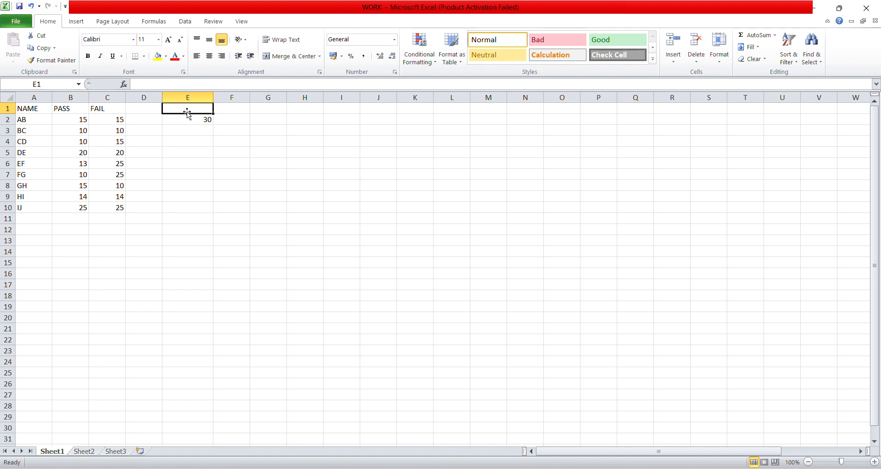
text(PAS)
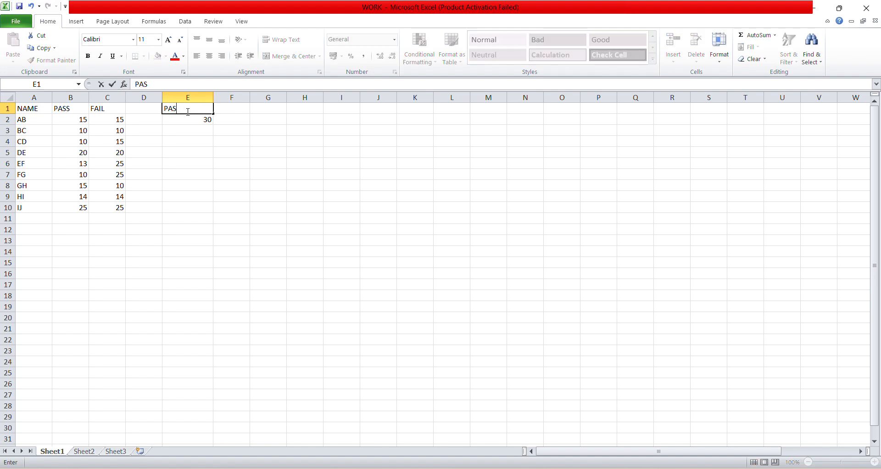
text(S+FAIL)
key(Return)
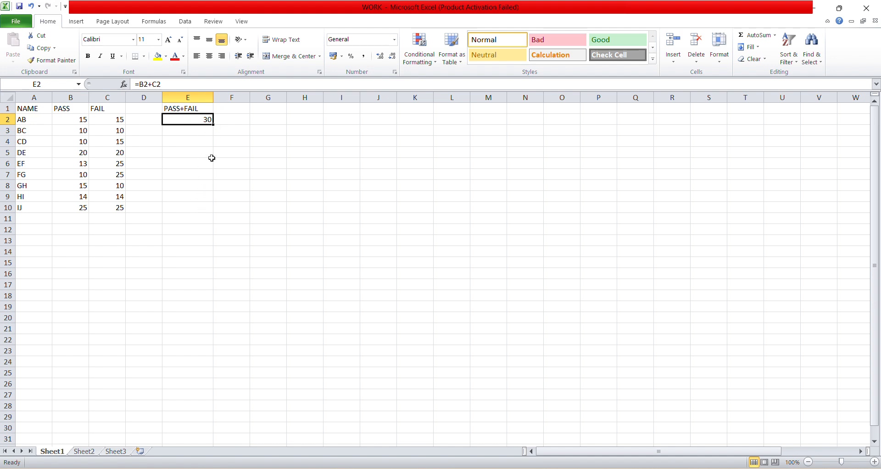
Step: Try again to auto-fill the formula in E2 downward with the PASS+FAIL heading in place
drag(212, 125, 212, 124)
drag(212, 124, 211, 125)
click(212, 124)
drag(212, 125, 213, 124)
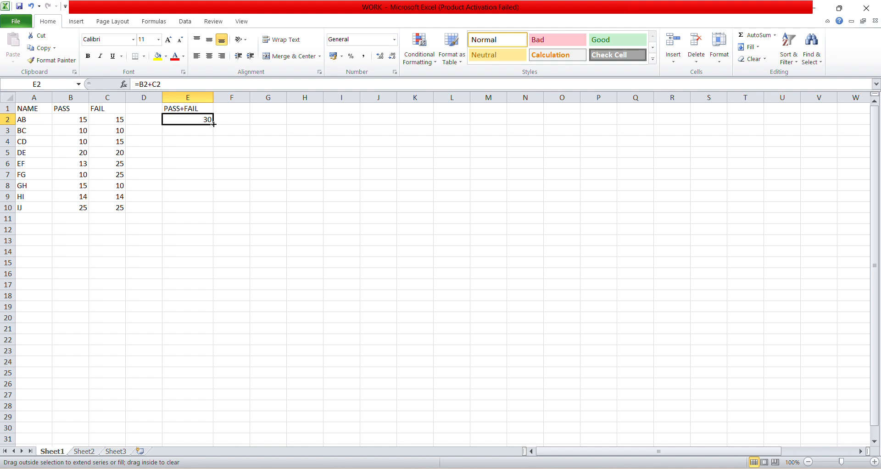
Step: Add the heading RANDOM in D1 and auto-fill the addition formula from E2 down to E10
click(138, 108)
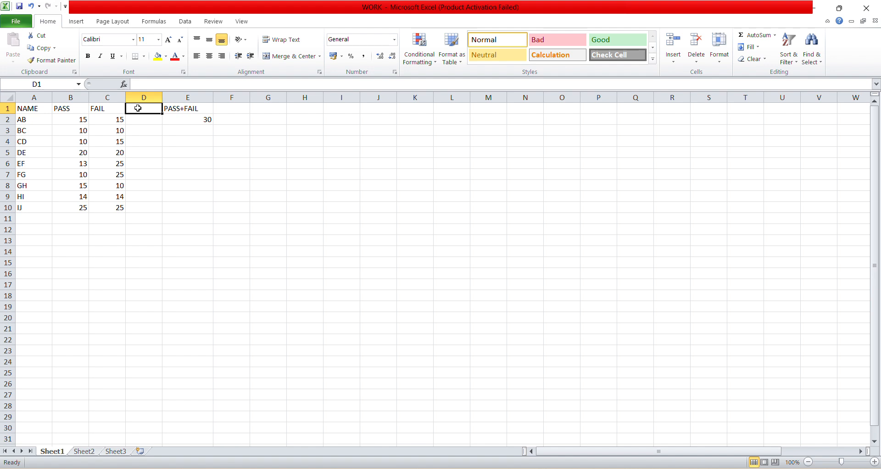
text(RAND)
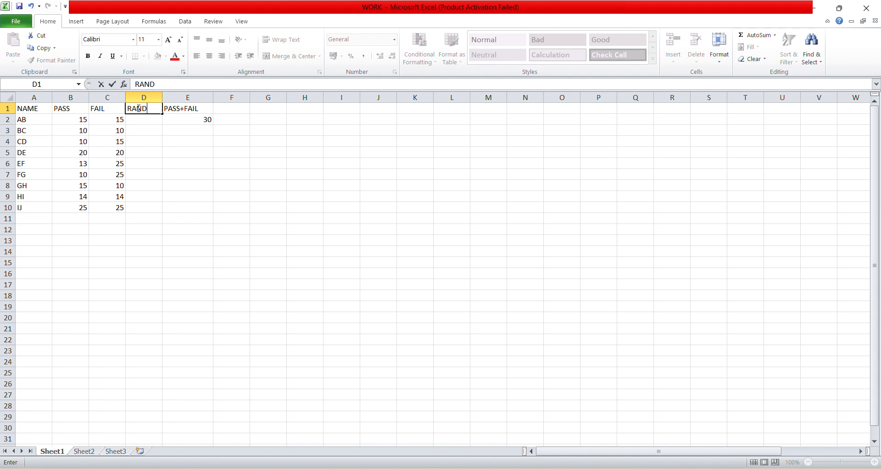
text(OM)
click(205, 122)
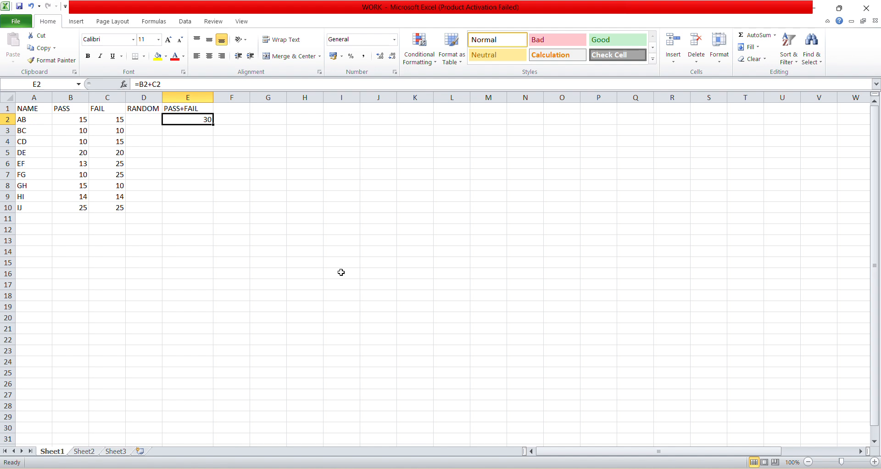
double_click(212, 125)
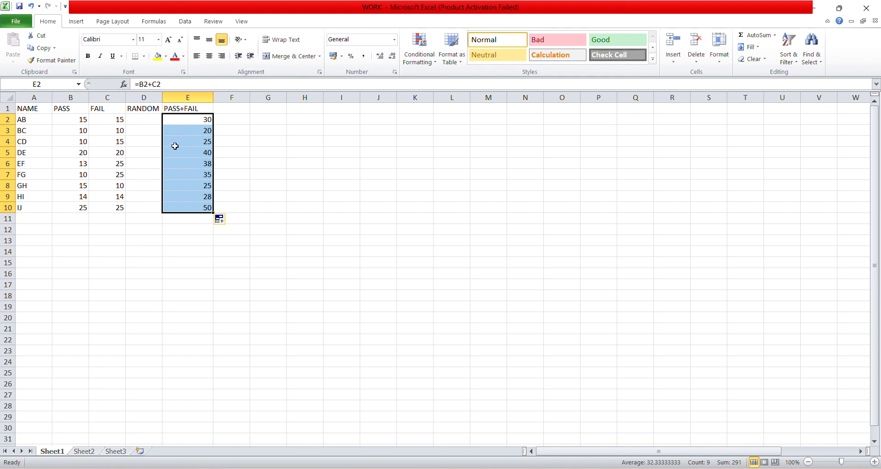
Step: Examine the RANDOM column in D1:D10, the heading row across to column K and the blank range K1:K10
drag(408, 110, 412, 209)
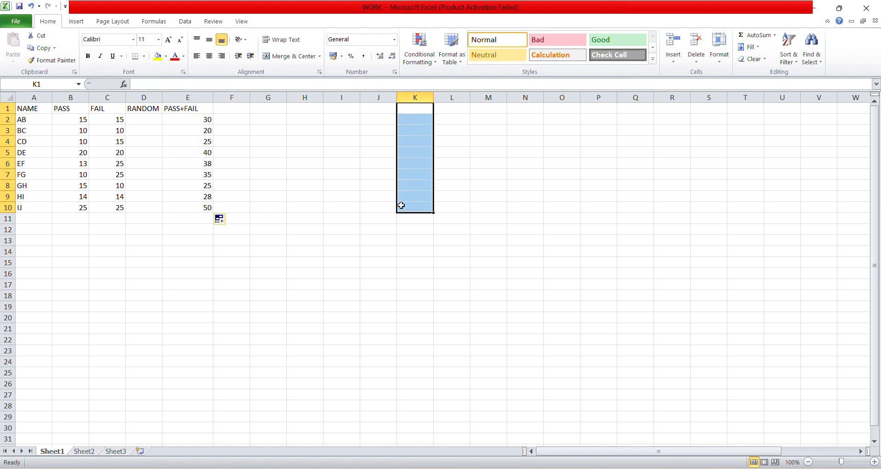
drag(146, 110, 344, 213)
double_click(149, 108)
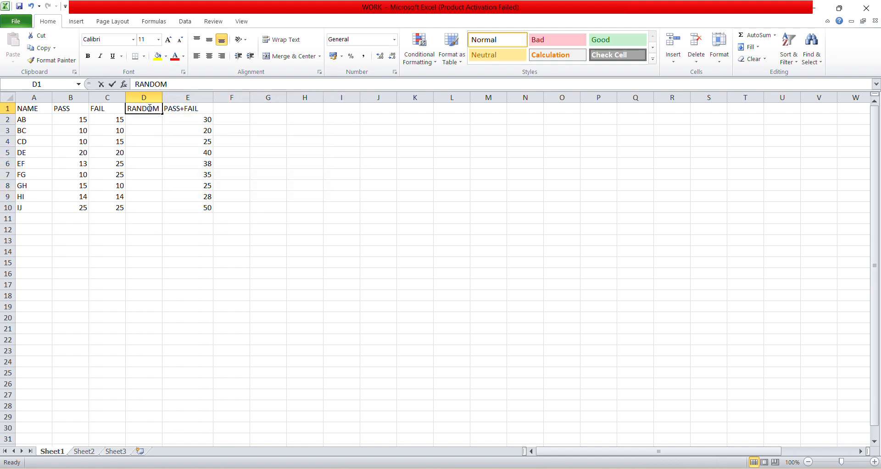
drag(149, 108, 280, 108)
click(296, 106)
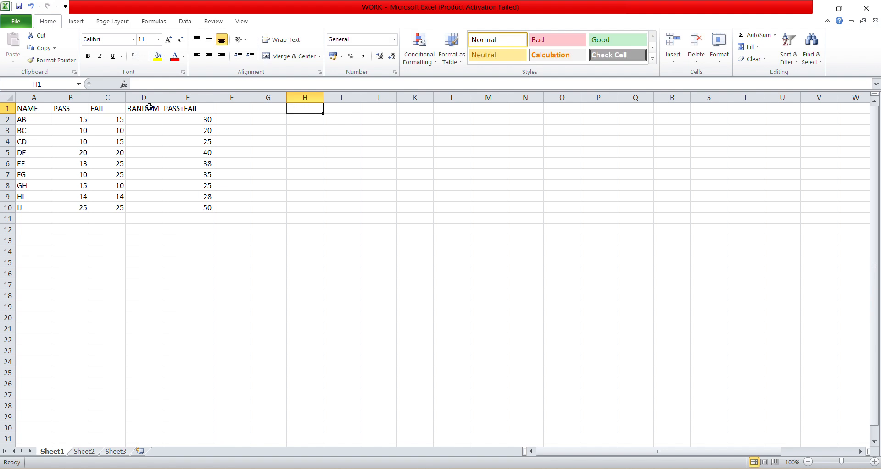
drag(149, 106, 365, 115)
drag(419, 109, 419, 212)
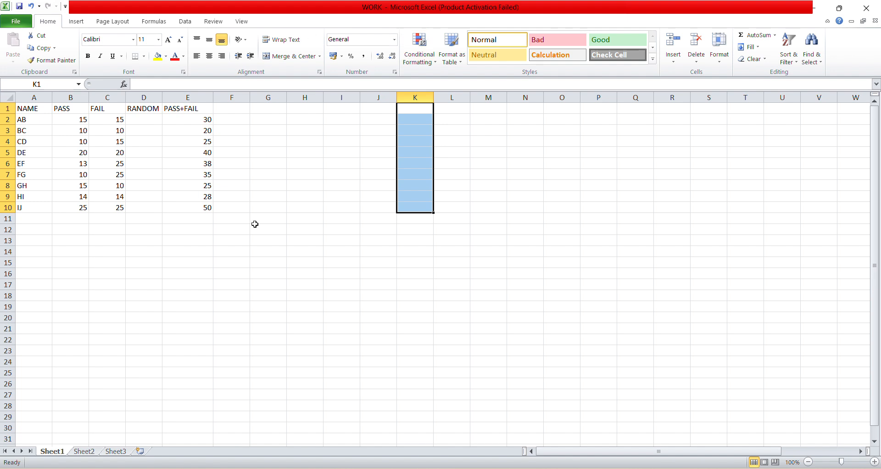
click(149, 120)
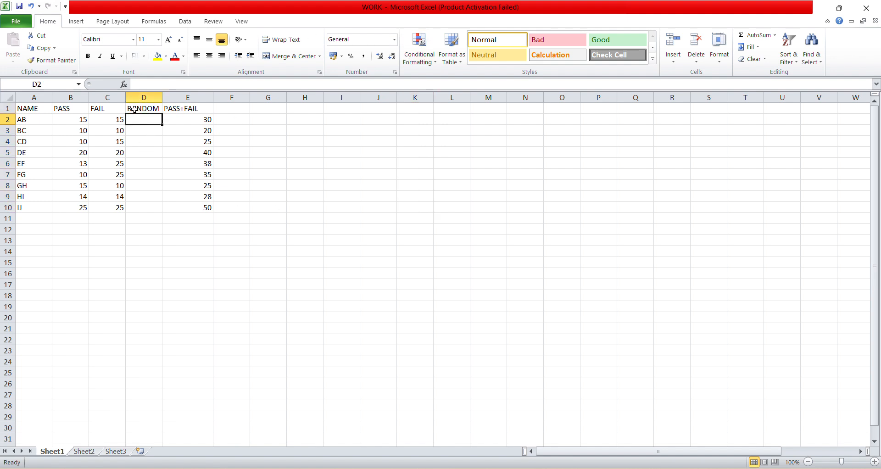
drag(134, 110, 147, 205)
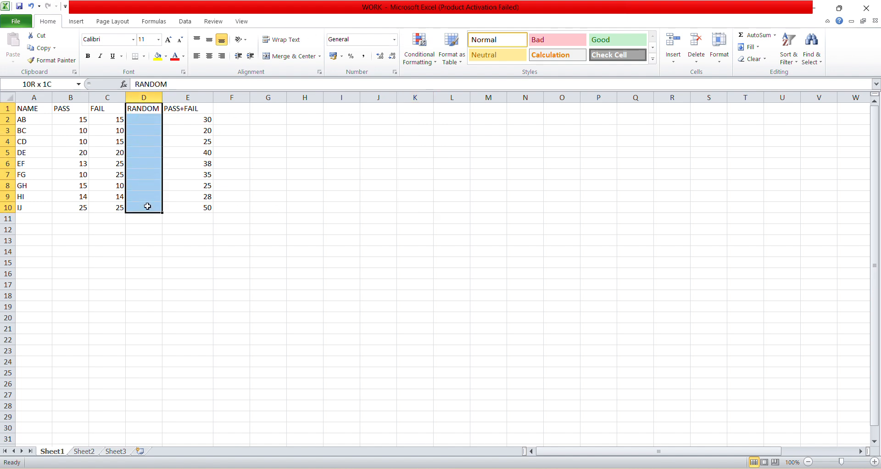
click(145, 110)
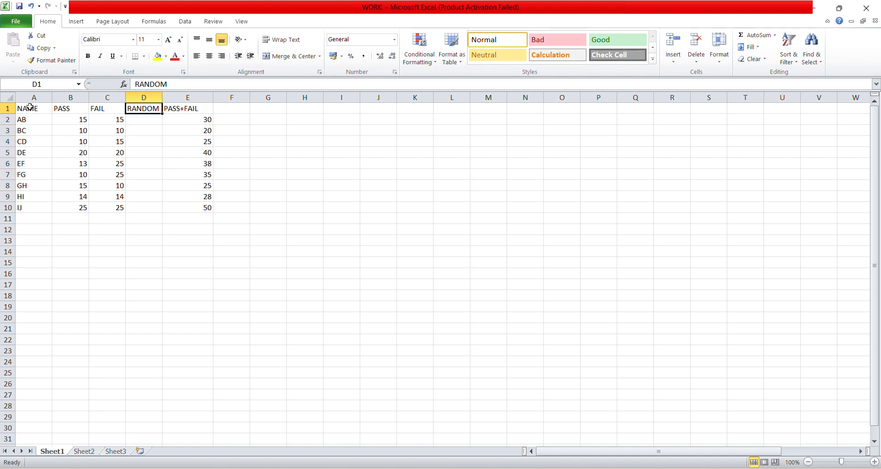
drag(29, 108, 427, 107)
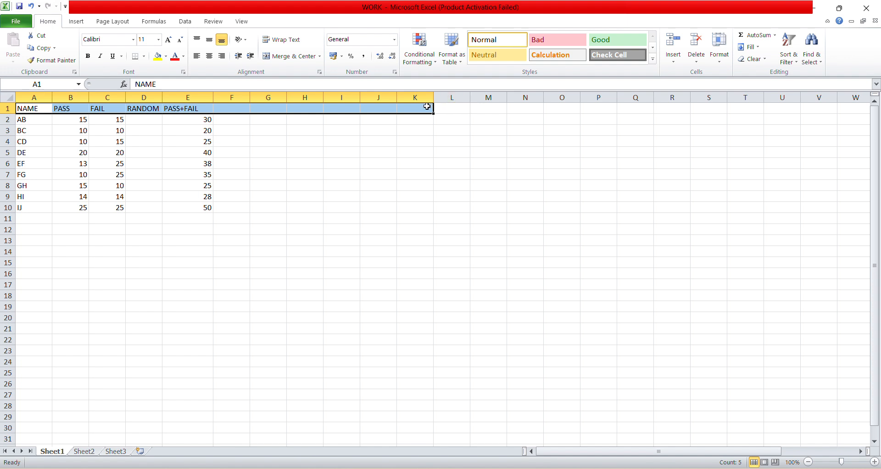
click(154, 121)
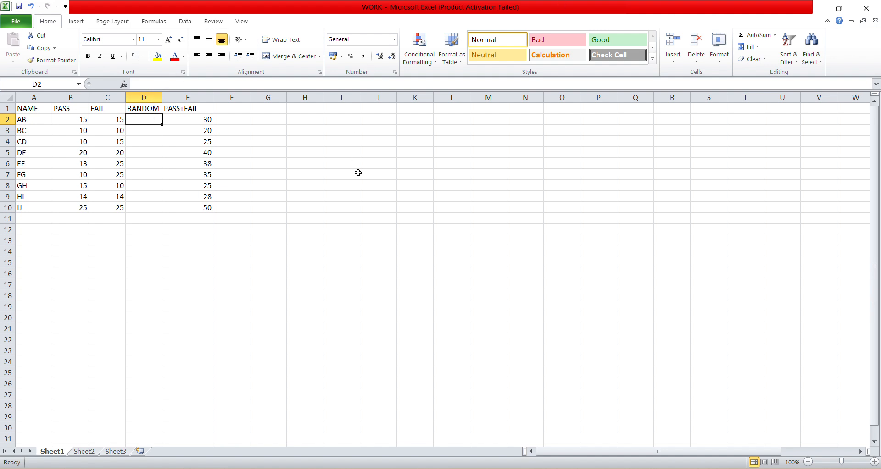
Step: Check the copied addition formulas under PASS+FAIL from E2 to E10
click(199, 120)
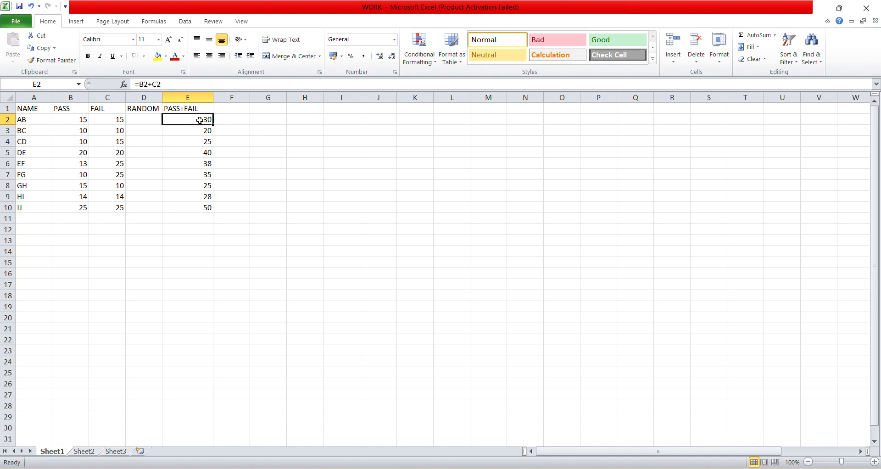
drag(200, 121, 198, 208)
click(198, 207)
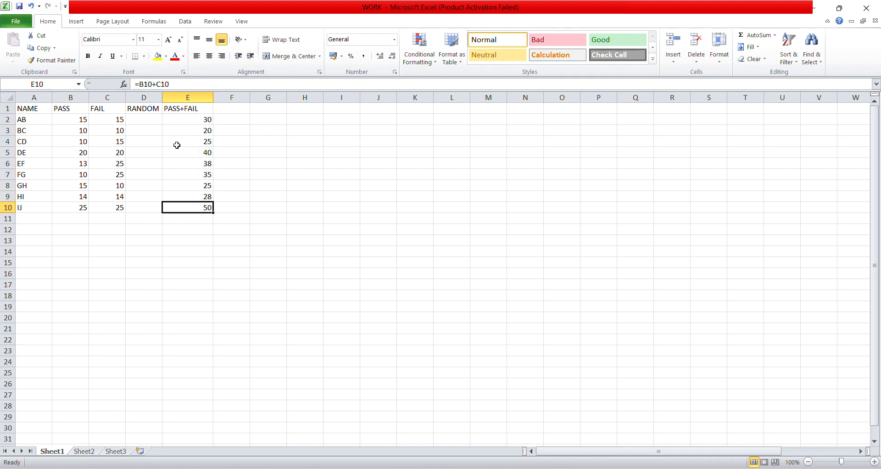
click(178, 109)
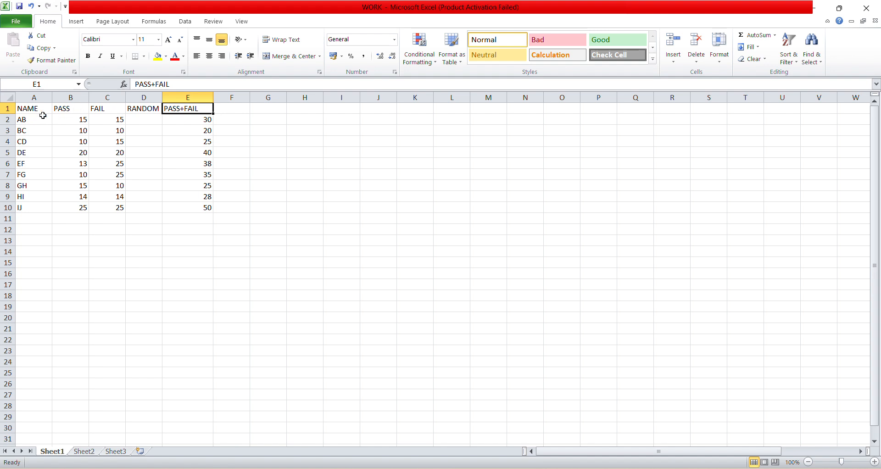
click(207, 122)
drag(206, 123, 208, 210)
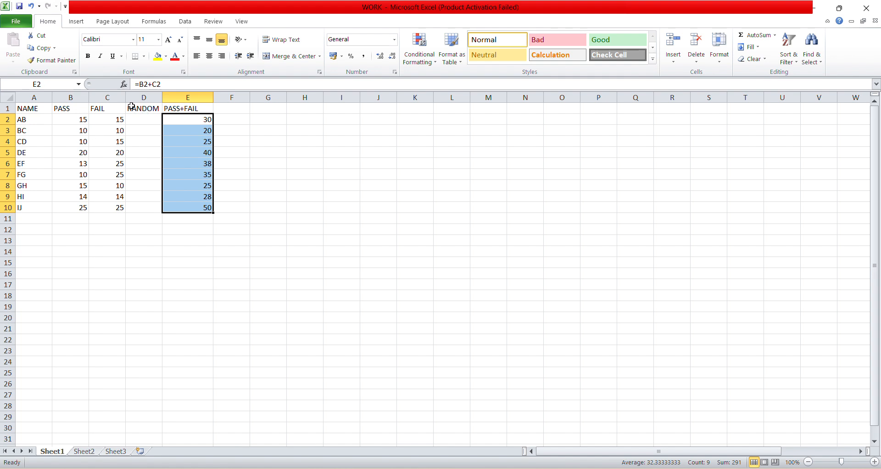
Step: Highlight the RANDOM column in D1:D10 and the whole table A1:E10 to review the connected data range
drag(143, 111, 134, 204)
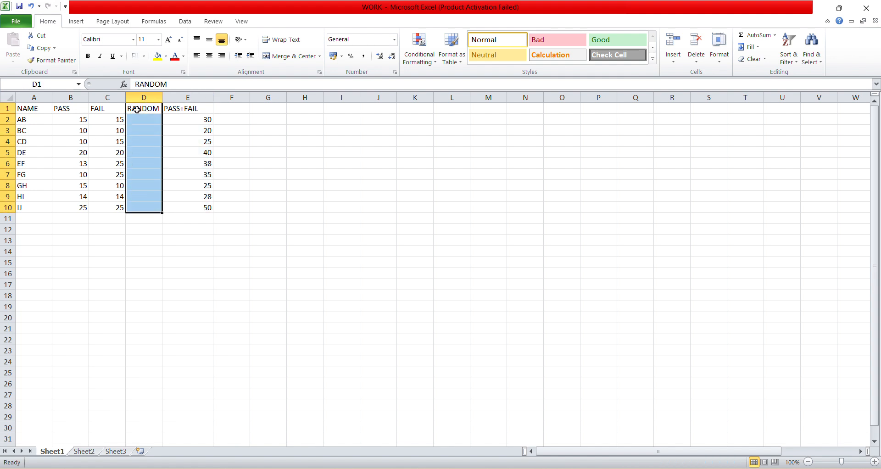
drag(136, 109, 142, 204)
click(57, 131)
drag(23, 110, 207, 211)
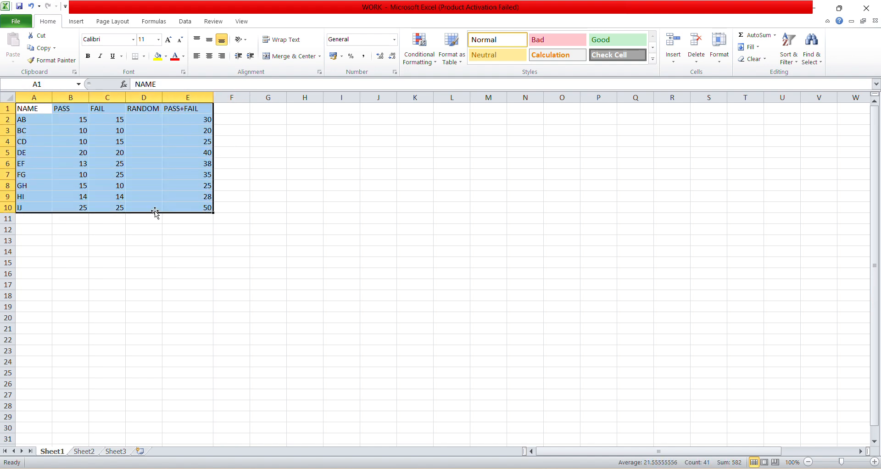
click(34, 110)
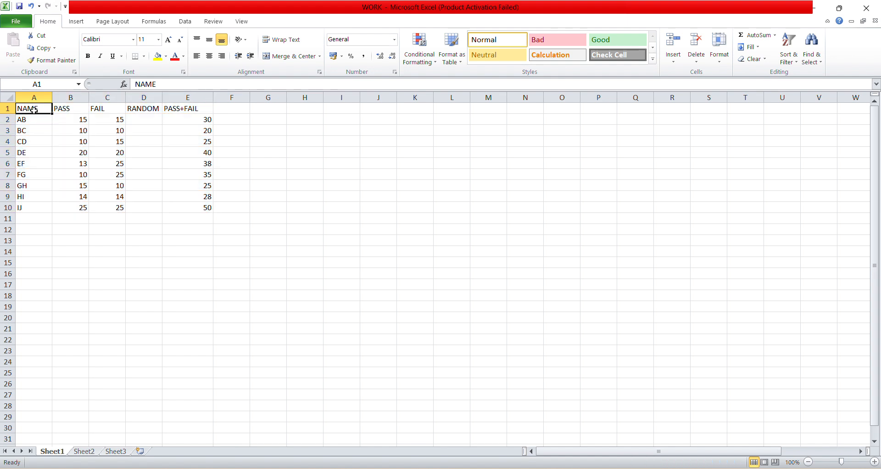
mouse_move(40, 112)
mouse_down()
mouse_move(181, 136)
mouse_move(183, 208)
mouse_move(200, 209)
mouse_move(76, 195)
mouse_move(38, 165)
mouse_move(27, 108)
mouse_up()
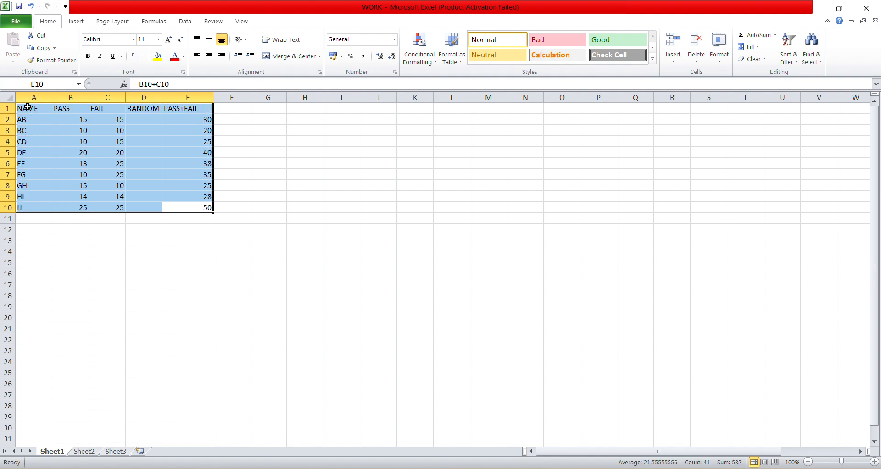